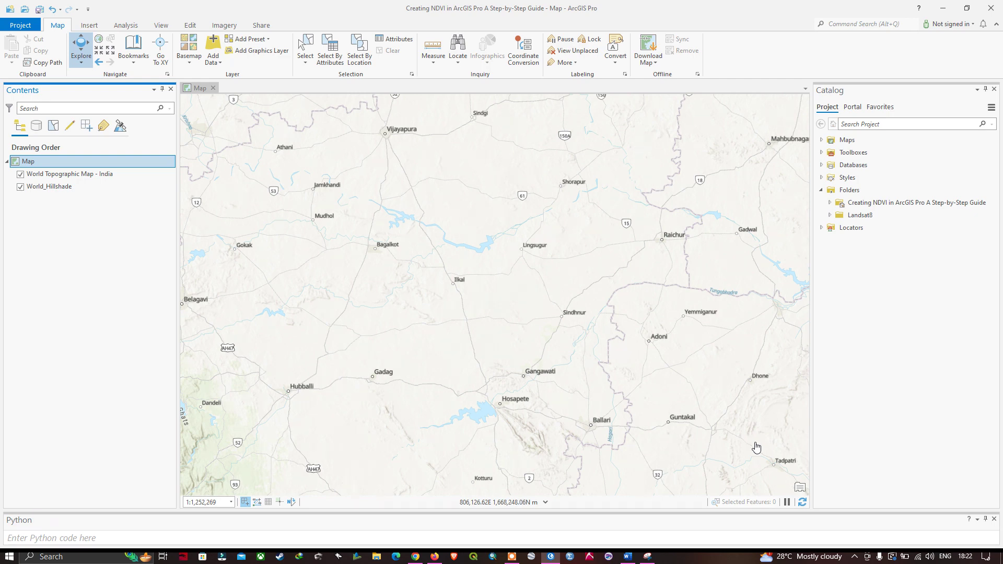
- Switch to the Word document and read the NDVI formula, value interpretation, applications and the Landsat-8 OLI & TIRS band table
{"action": "left_click", "coordinate": [627, 557]}
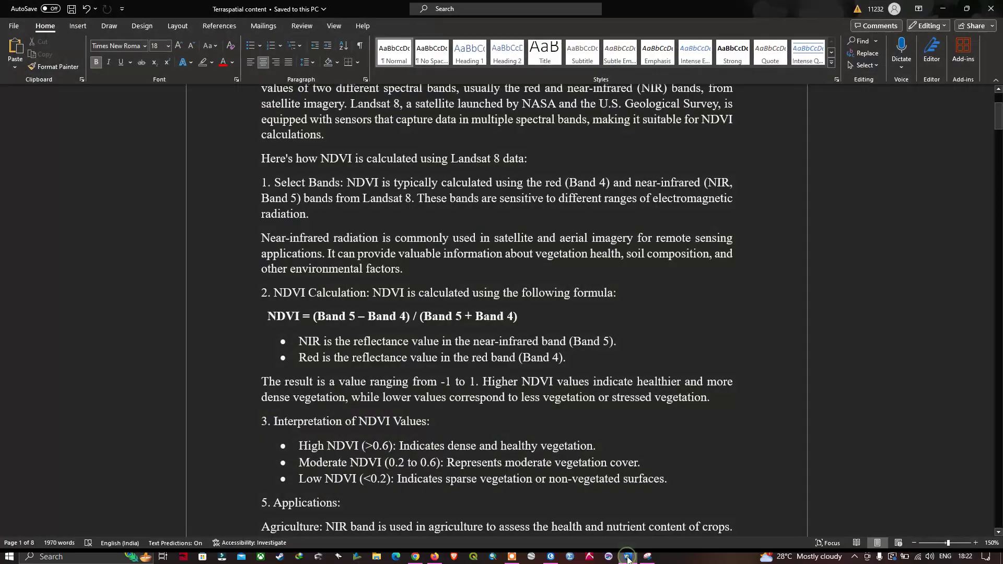
{"action": "scroll", "coordinate": [592, 444], "scroll_direction": "up", "scroll_amount": 3}
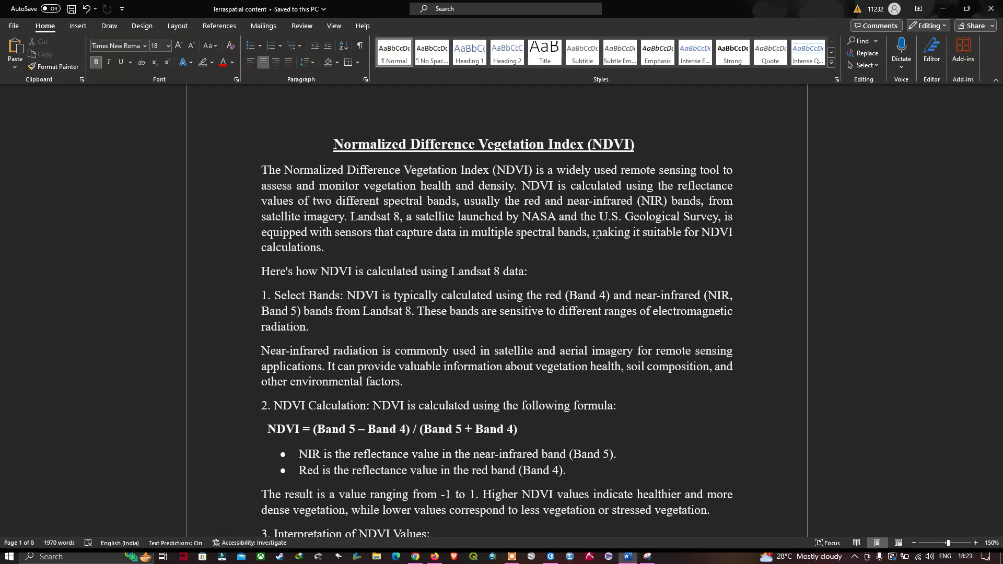
{"action": "scroll", "coordinate": [597, 235], "scroll_direction": "down", "scroll_amount": 3}
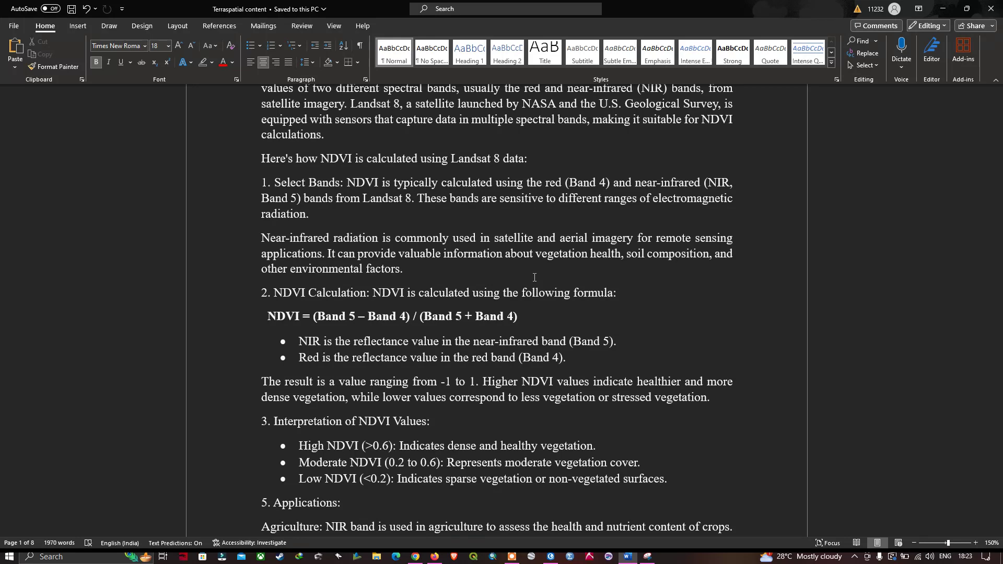
{"action": "scroll", "coordinate": [535, 277], "scroll_direction": "down", "scroll_amount": 3}
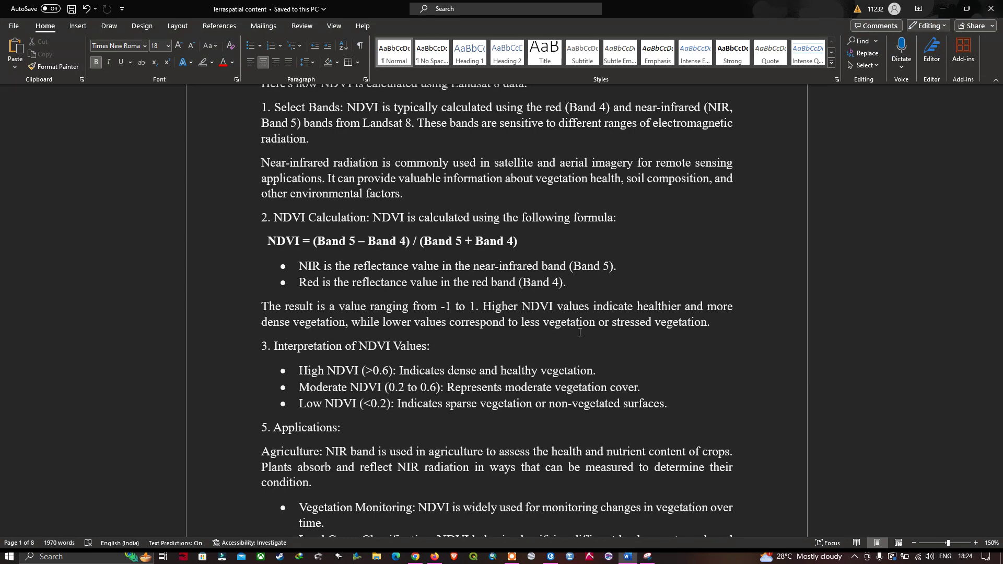
{"action": "scroll", "coordinate": [580, 332], "scroll_direction": "down", "scroll_amount": 3}
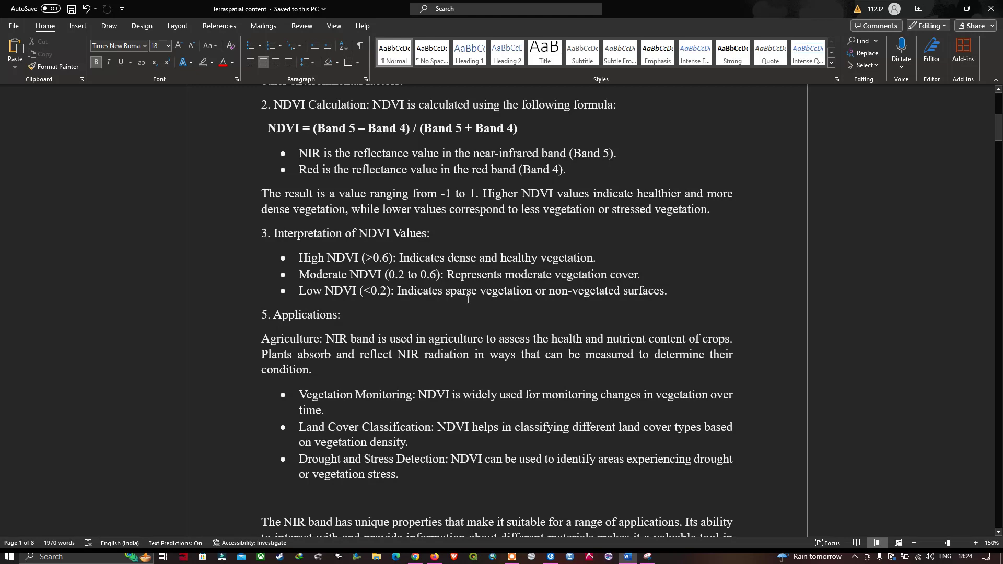
{"action": "scroll", "coordinate": [468, 299], "scroll_direction": "down", "scroll_amount": 1}
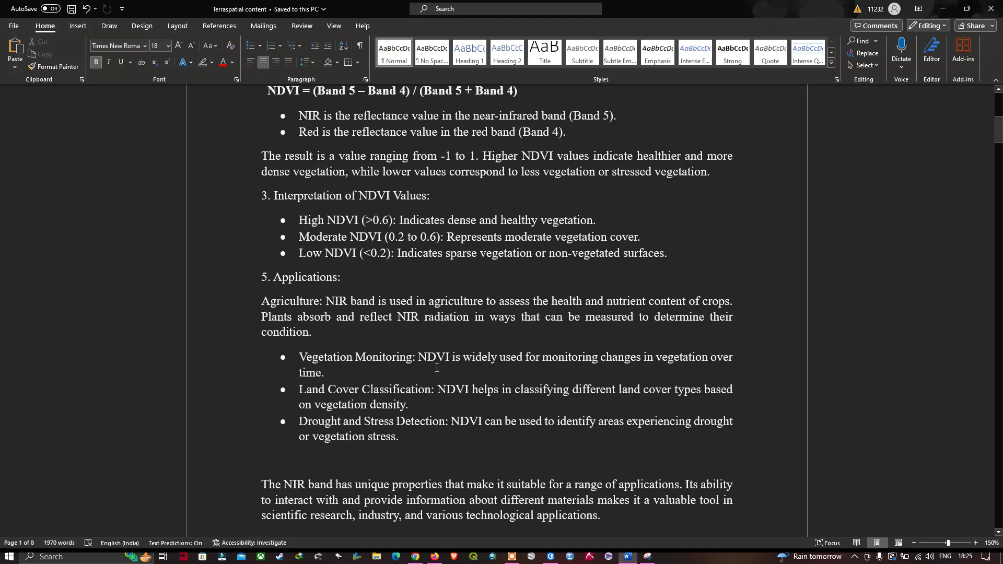
{"action": "scroll", "coordinate": [430, 382], "scroll_direction": "down", "scroll_amount": 1}
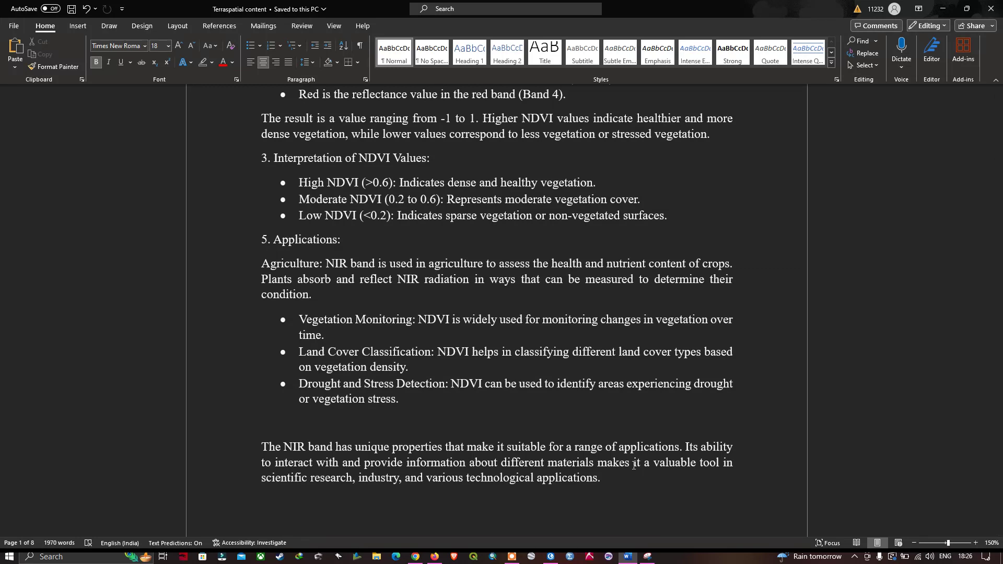
{"action": "scroll", "coordinate": [634, 465], "scroll_direction": "down", "scroll_amount": 10}
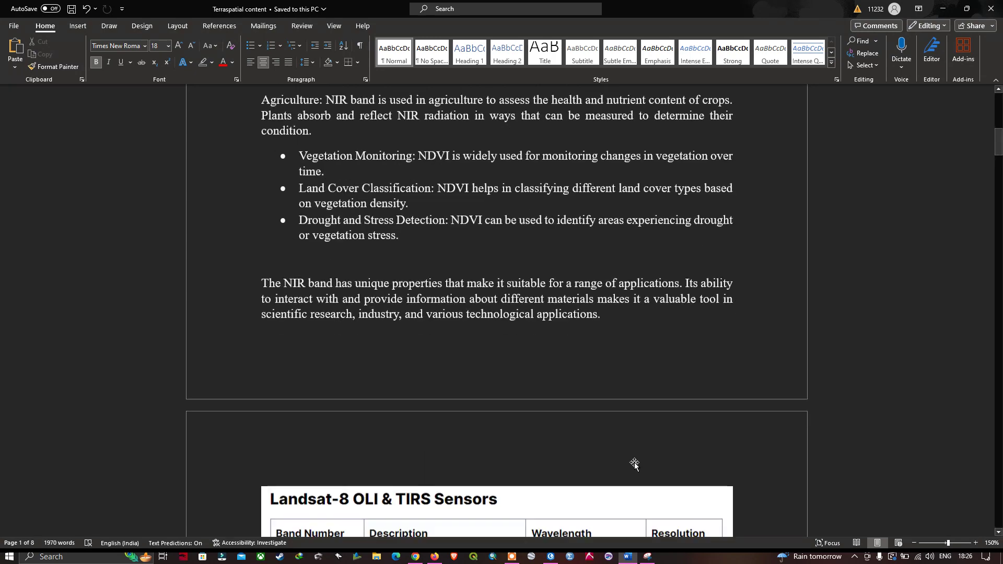
{"action": "scroll", "coordinate": [635, 465], "scroll_direction": "down", "scroll_amount": 2}
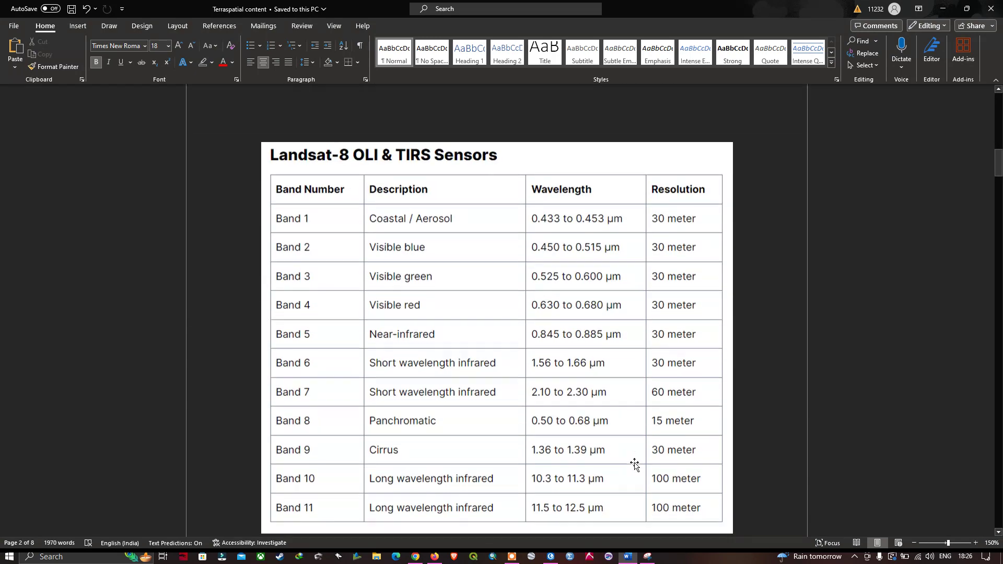
{"action": "scroll", "coordinate": [612, 459], "scroll_direction": "up", "scroll_amount": 1}
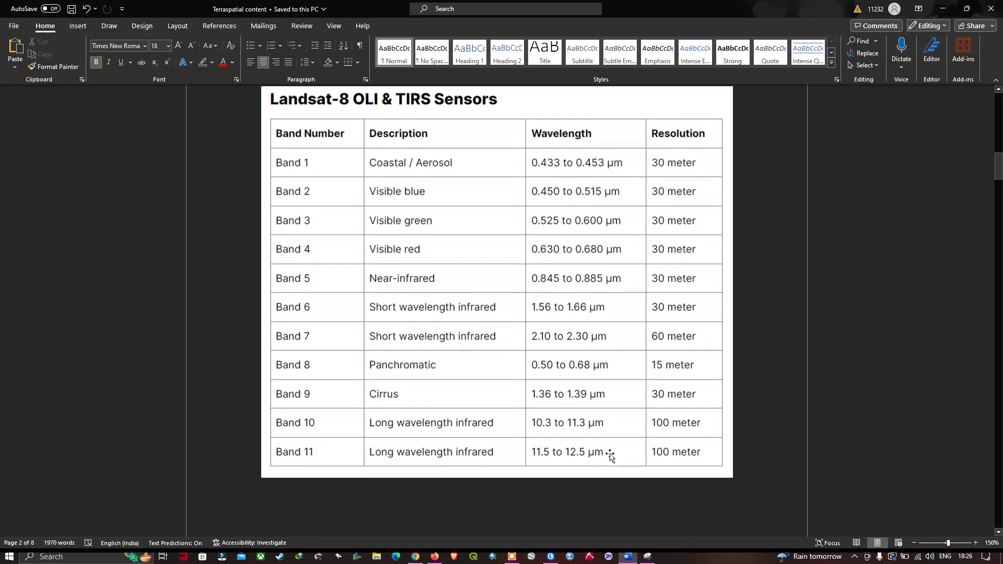
{"action": "scroll", "coordinate": [609, 456], "scroll_direction": "down", "scroll_amount": 1}
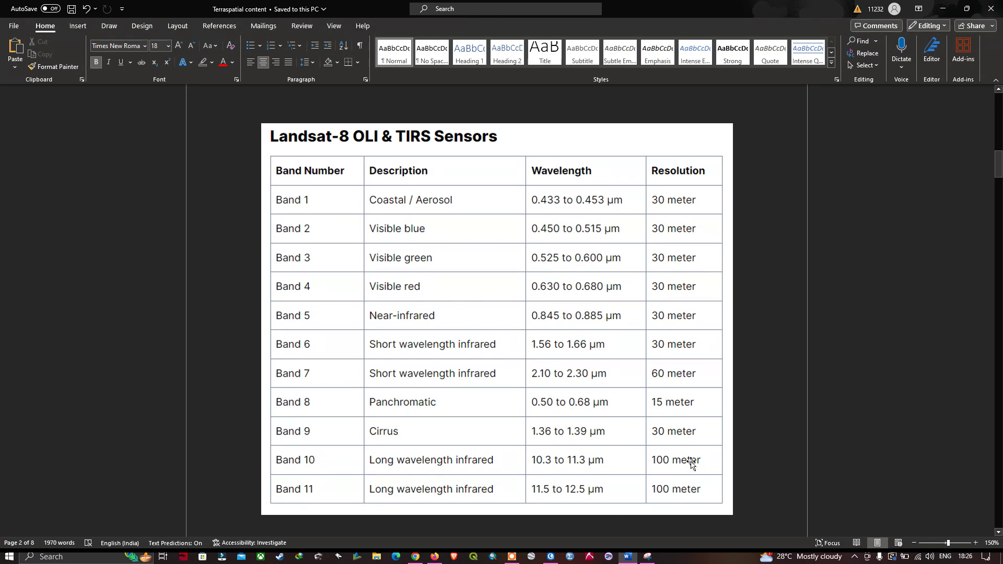
- Switch to ArcGIS Pro, view the USGS EarthExplorer site in the browser, and return to the map project
{"action": "left_click", "coordinate": [551, 556]}
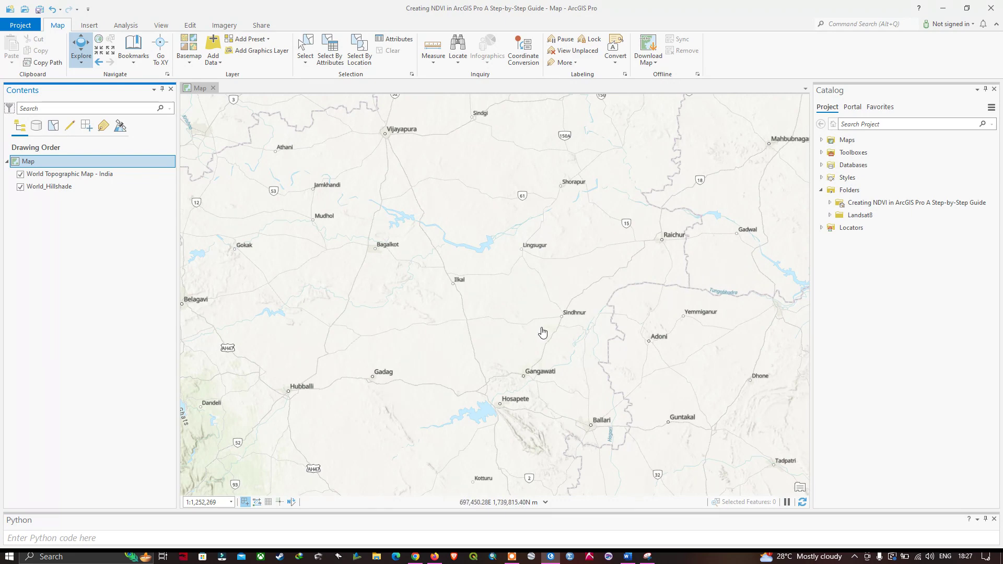
{"action": "key", "text": "alt+Tab"}
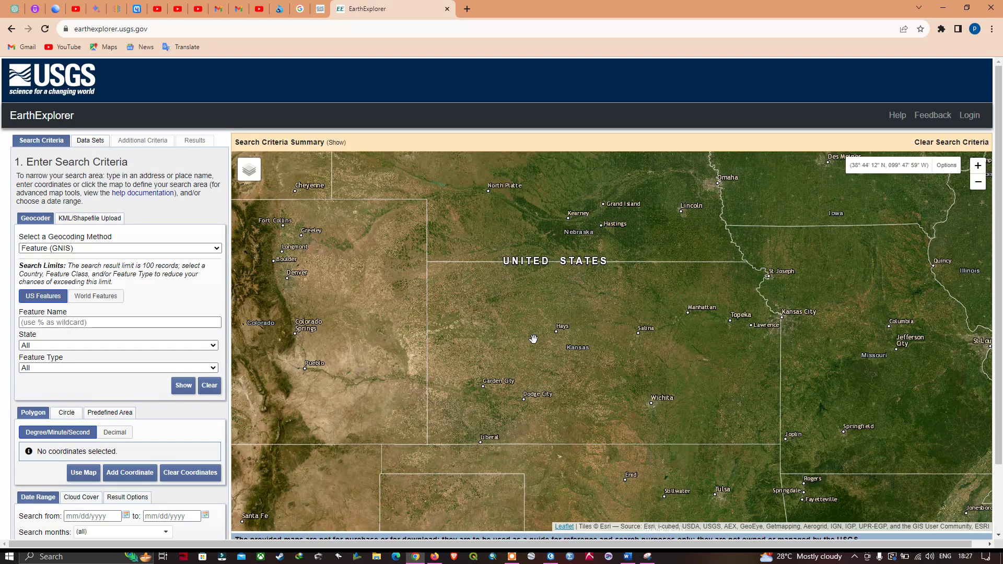
{"action": "key", "text": "alt+Tab"}
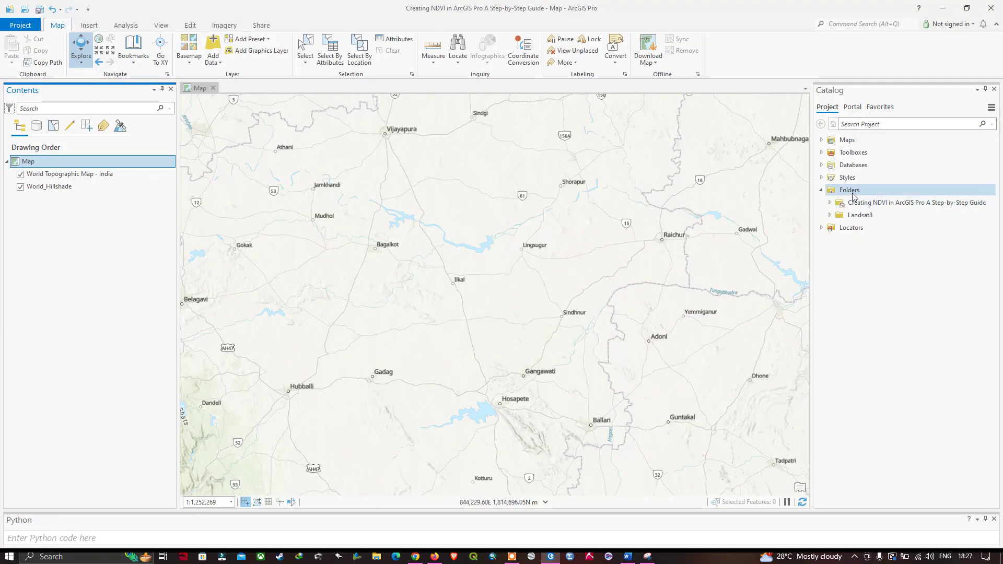
- Expand the Landsat8 folder connection in the project catalog and widen the file list to show the full names
{"action": "left_click", "coordinate": [161, 26]}
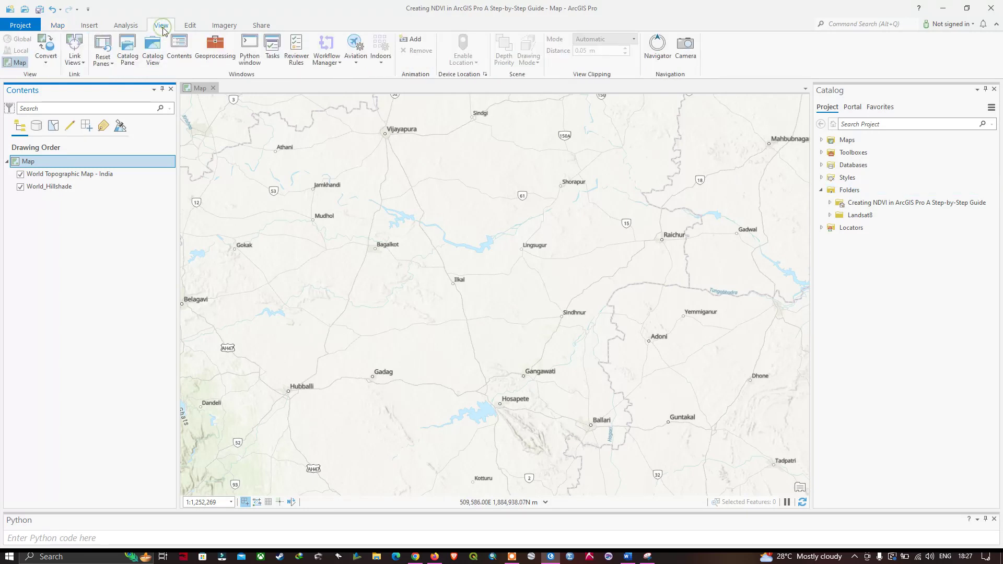
{"action": "left_click", "coordinate": [129, 51]}
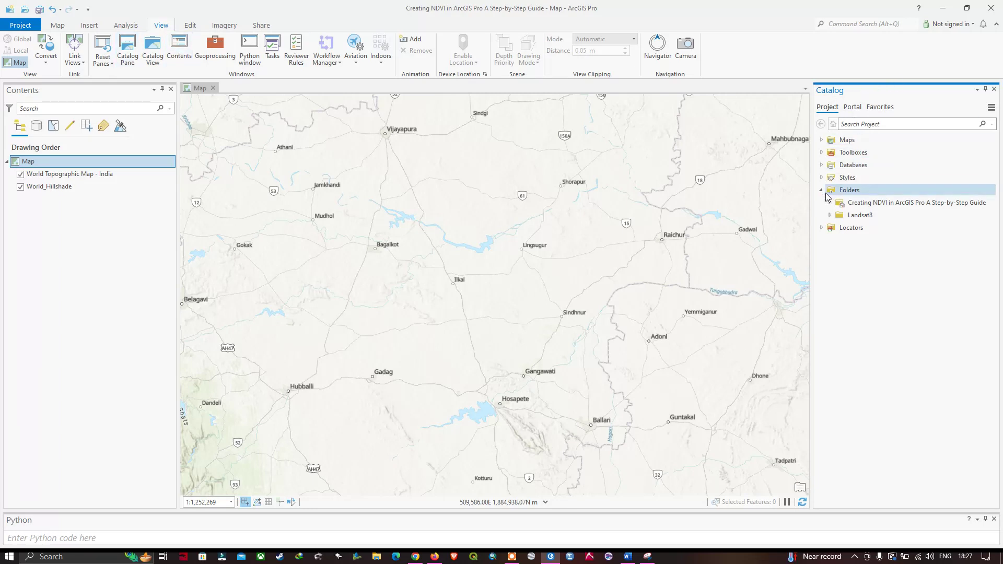
{"action": "right_click", "coordinate": [850, 191]}
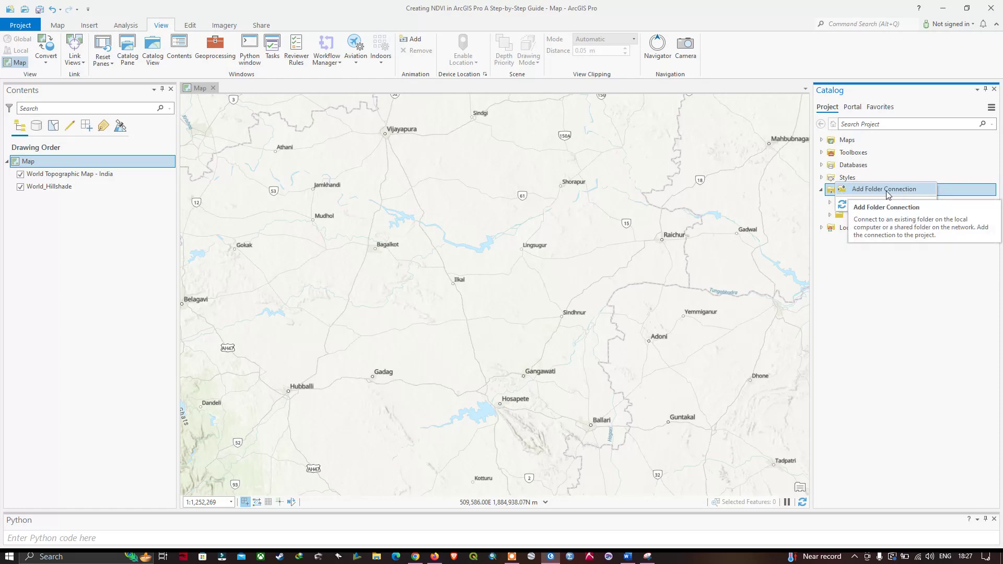
{"action": "left_click", "coordinate": [884, 165]}
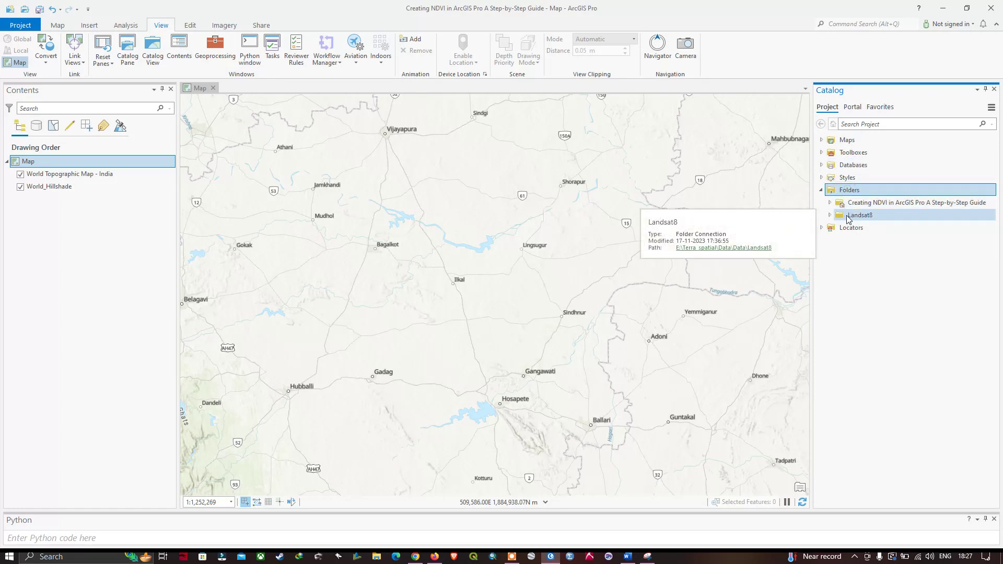
{"action": "left_click", "coordinate": [830, 216]}
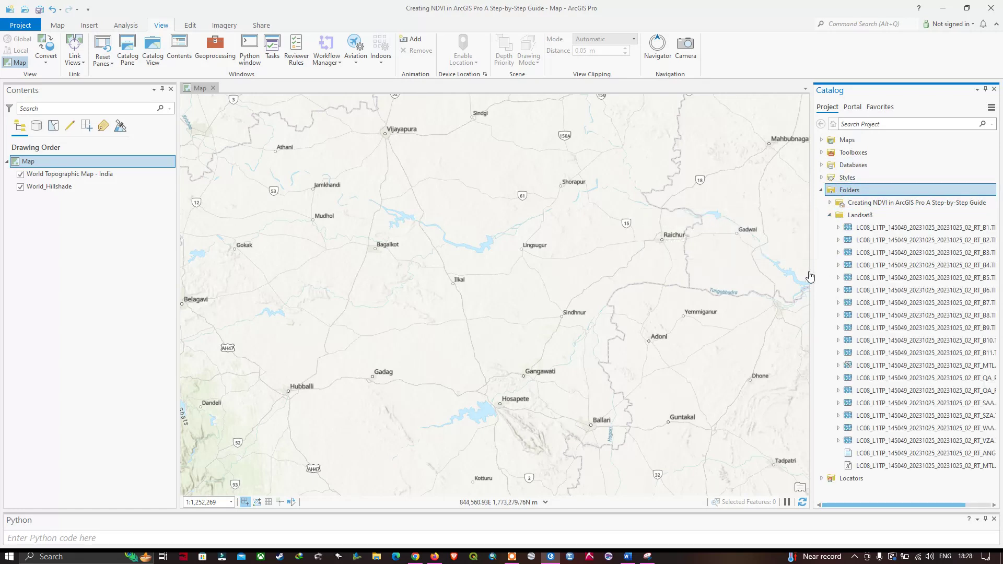
{"action": "left_click_drag", "start_coordinate": [811, 271], "coordinate": [739, 271]}
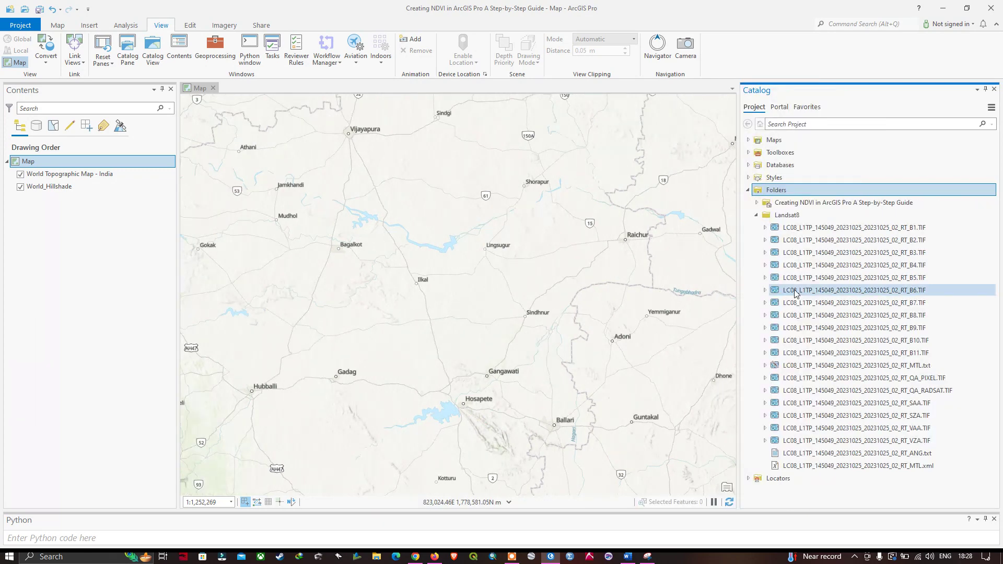
- Add the Landsat 8 band rasters B1.TIF through B6.TIF from the Landsat8 folder to the current map
{"action": "mouse_move", "coordinate": [797, 294]}
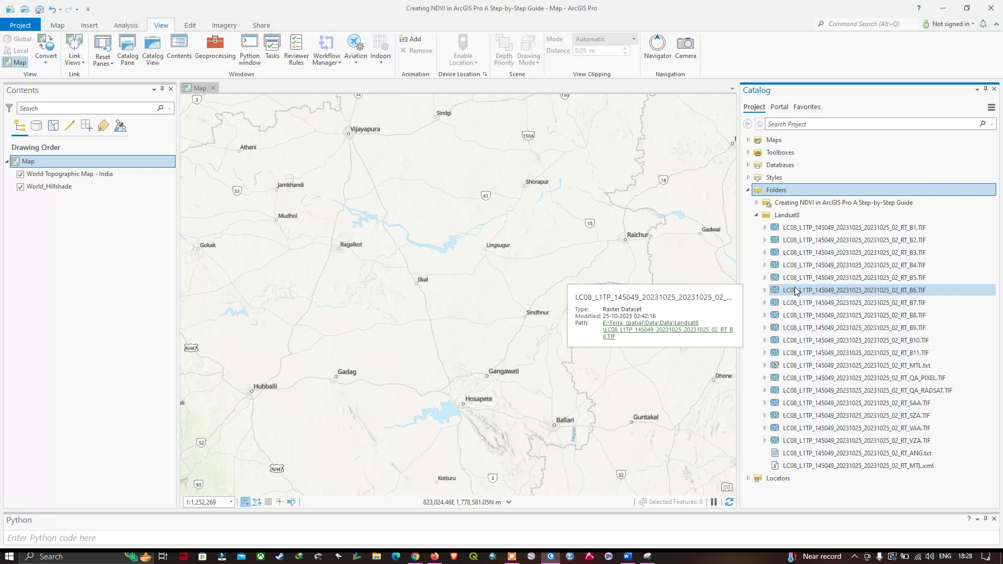
{"action": "left_click", "coordinate": [902, 230]}
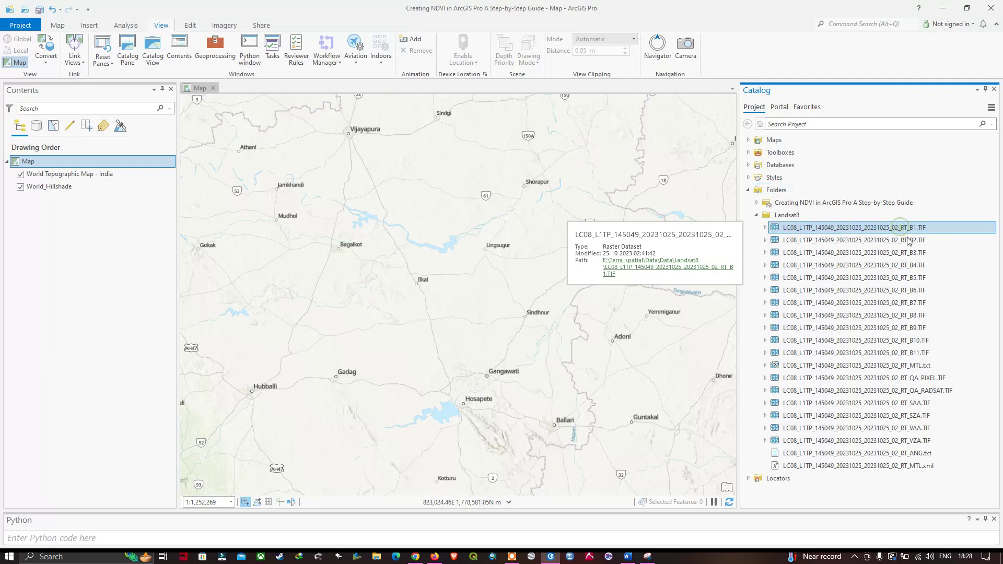
{"action": "left_click", "coordinate": [907, 240], "text": "ctrl"}
{"action": "left_click", "coordinate": [912, 253], "text": "ctrl"}
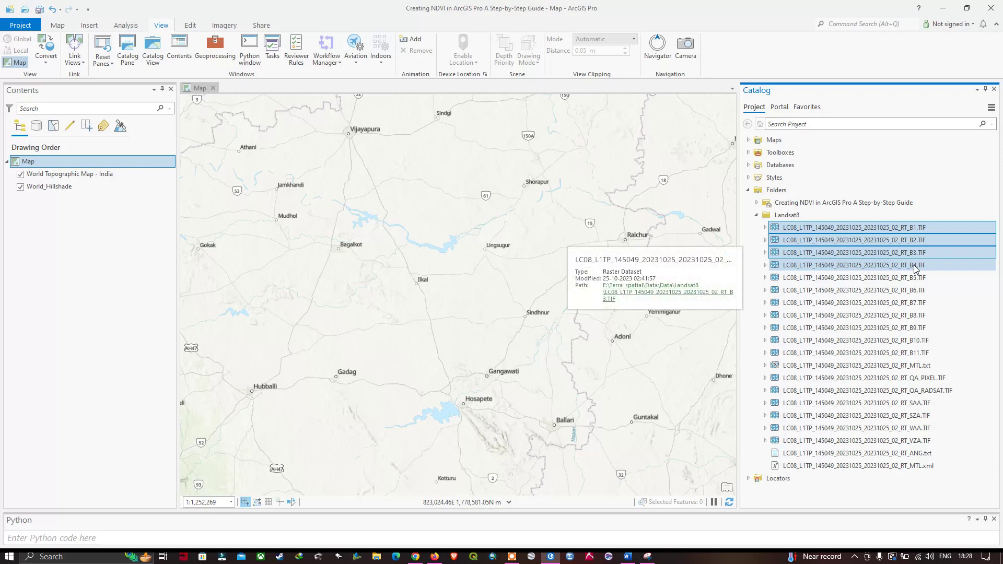
{"action": "left_click", "coordinate": [915, 265], "text": "ctrl"}
{"action": "left_click", "coordinate": [918, 278], "text": "ctrl"}
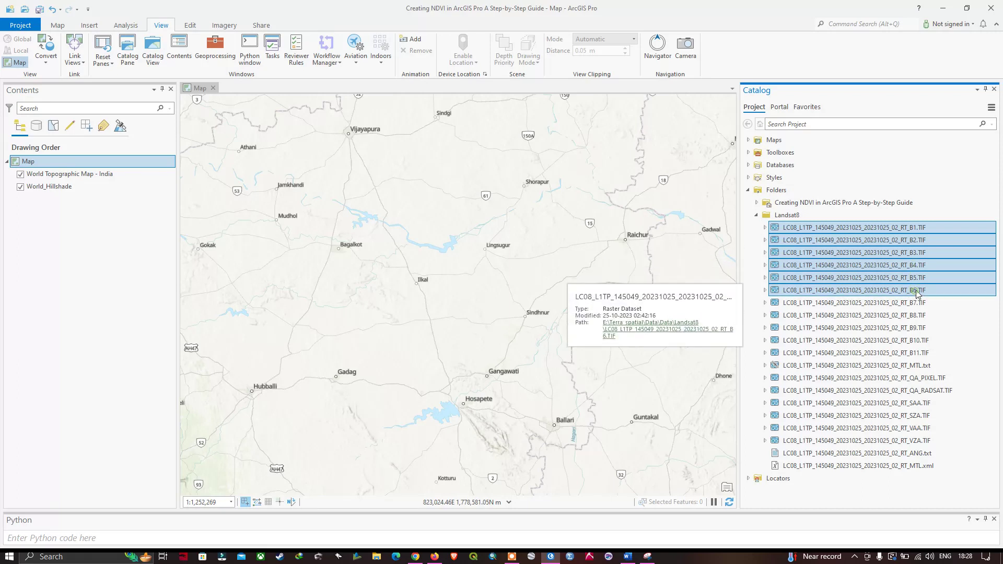
{"action": "left_click", "coordinate": [918, 293], "text": "ctrl"}
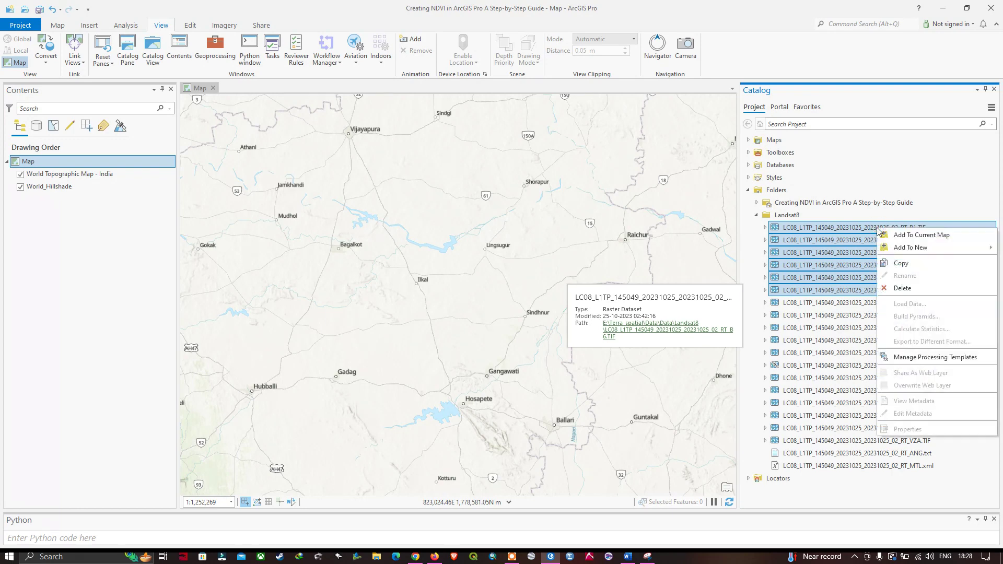
{"action": "right_click", "coordinate": [877, 231]}
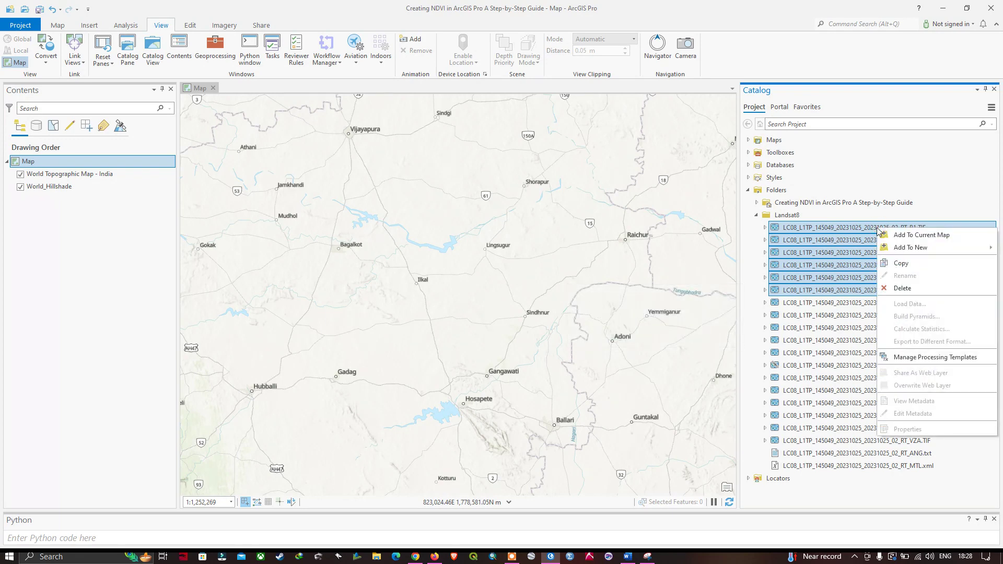
{"action": "left_click", "coordinate": [911, 236]}
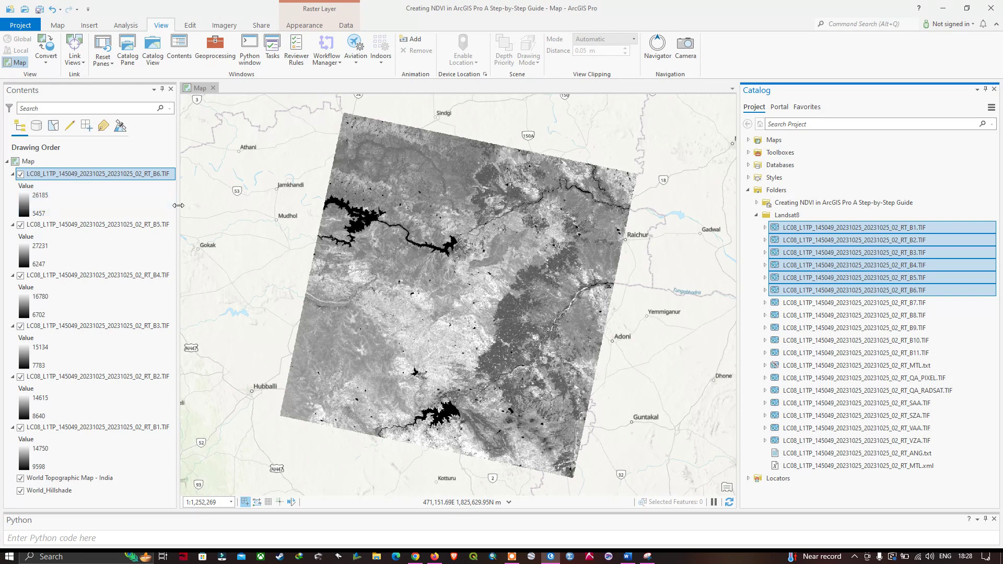
- Widen the layer list and reorder the band layers so they run from B1 at the top to B6 at the bottom
{"action": "left_click_drag", "start_coordinate": [179, 212], "coordinate": [214, 213]}
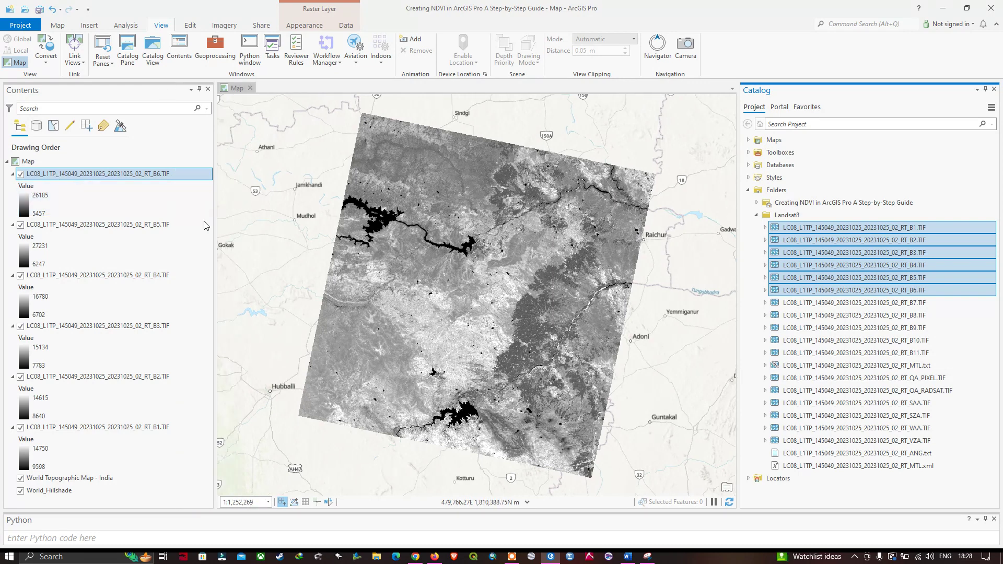
{"action": "left_click", "coordinate": [147, 427]}
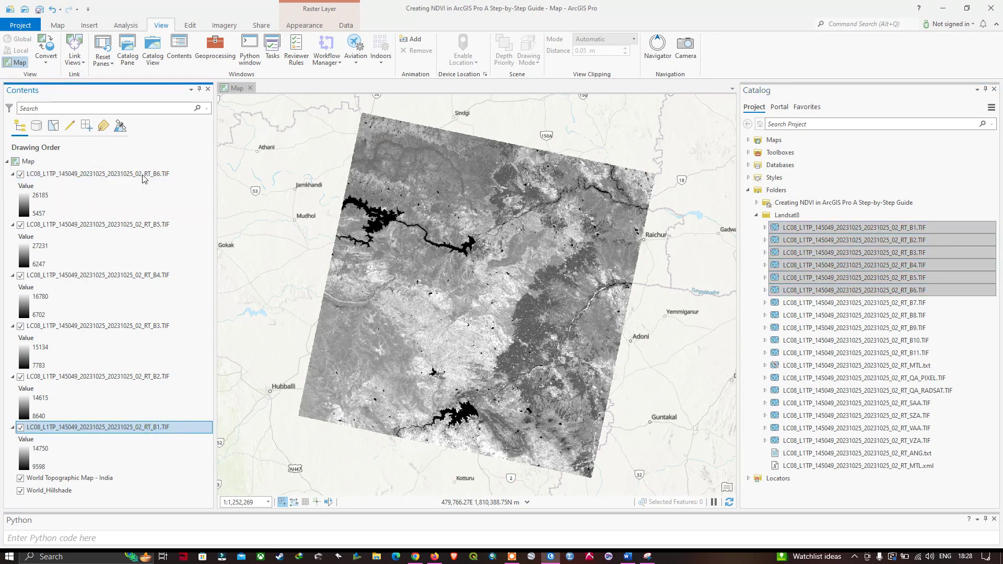
{"action": "left_click_drag", "start_coordinate": [145, 179], "coordinate": [145, 176]}
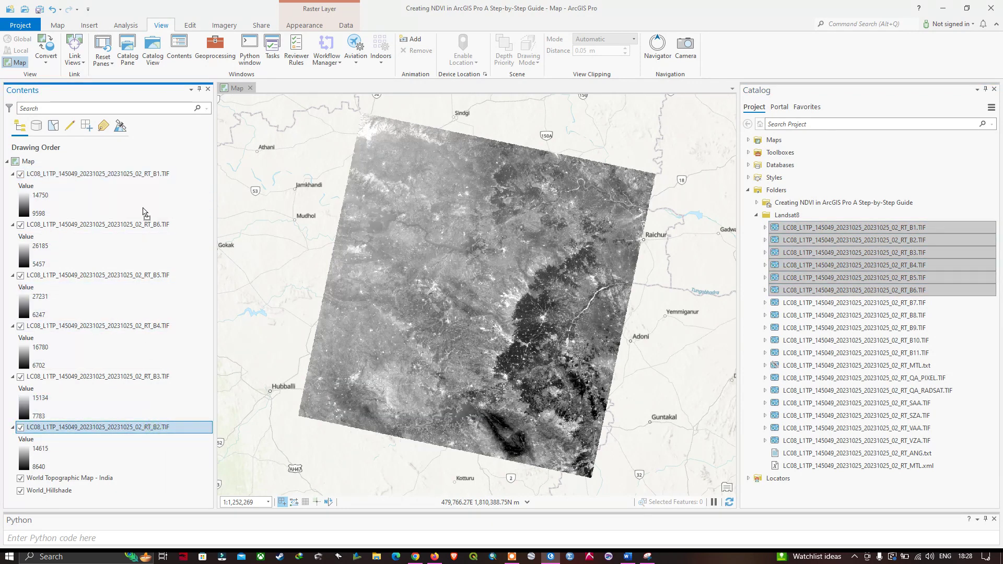
{"action": "left_click_drag", "start_coordinate": [145, 211], "coordinate": [146, 212]}
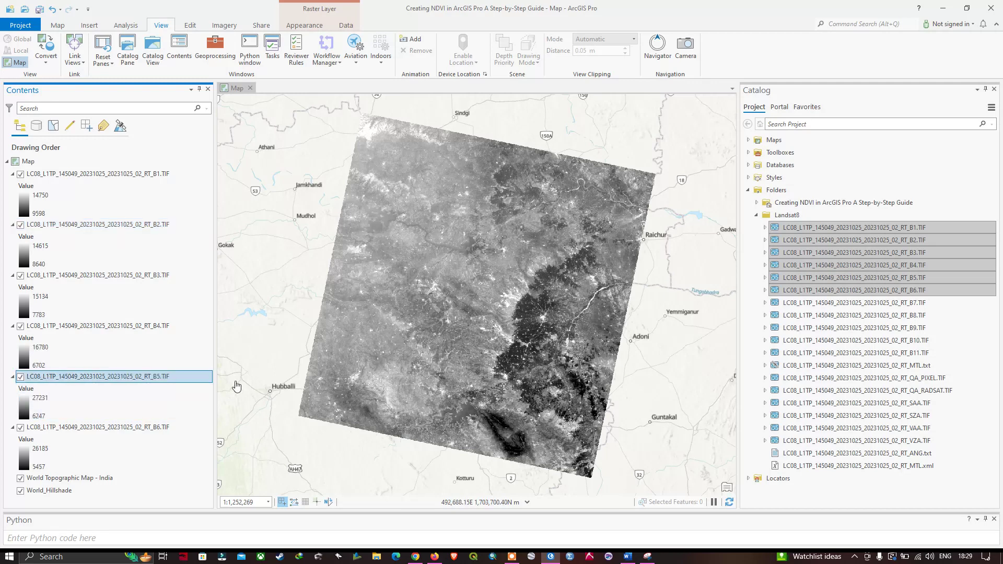
- Combine the six Landsat 8 band layers B1 through B6 into one multiband raster with the Composite process
{"action": "left_click", "coordinate": [153, 175]}
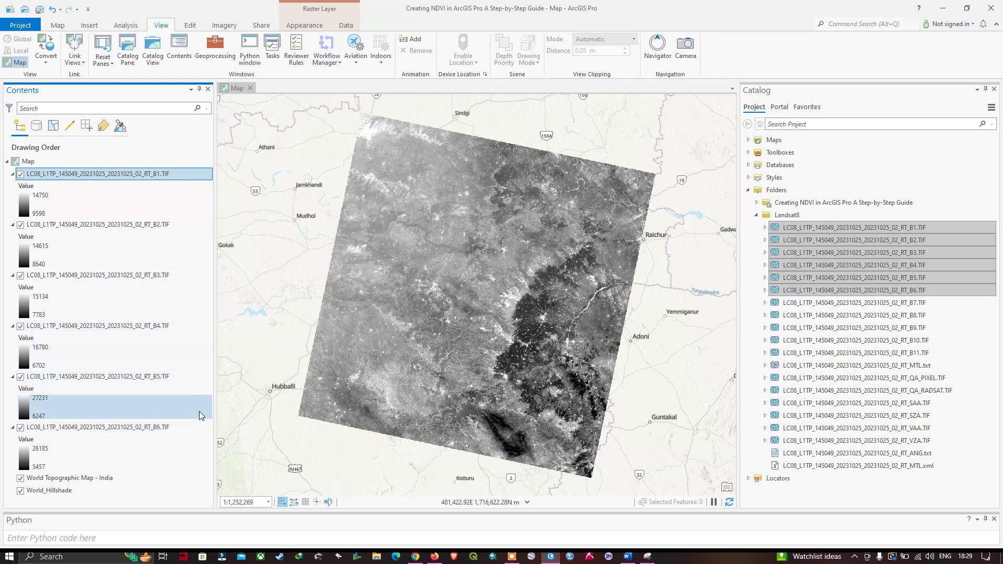
{"action": "left_click", "coordinate": [233, 28]}
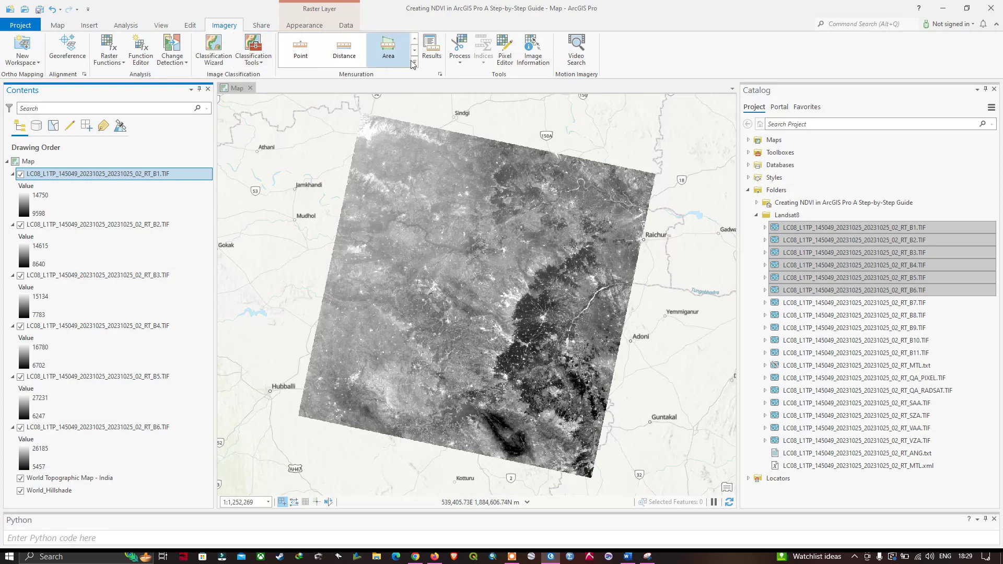
{"action": "left_click", "coordinate": [468, 63]}
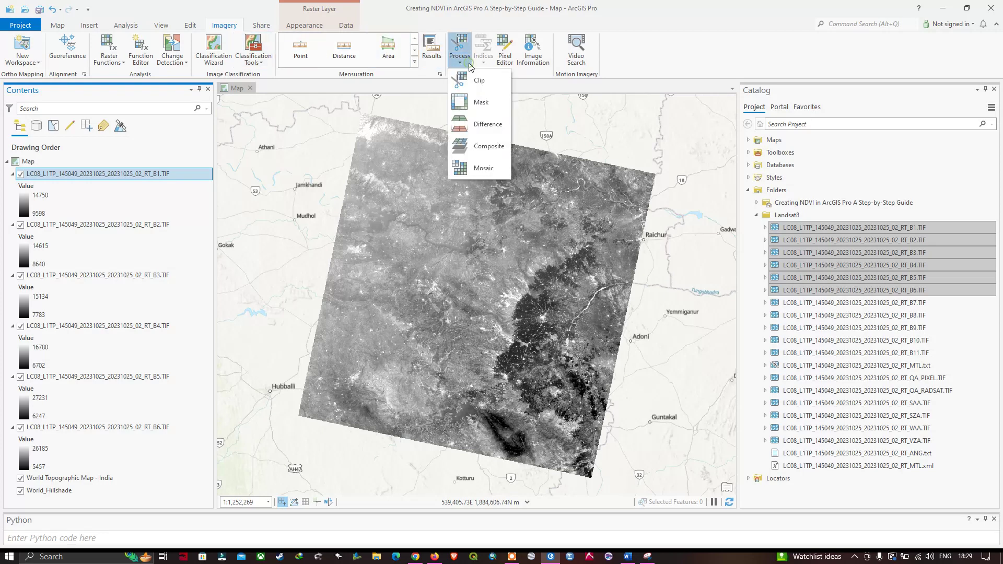
{"action": "left_click", "coordinate": [477, 147]}
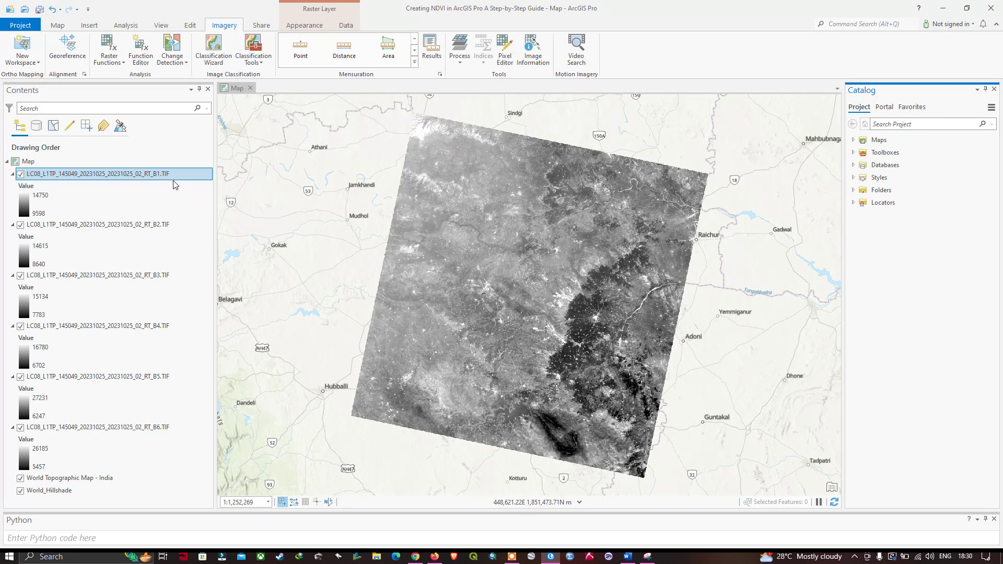
{"action": "left_click", "coordinate": [157, 225], "text": "ctrl"}
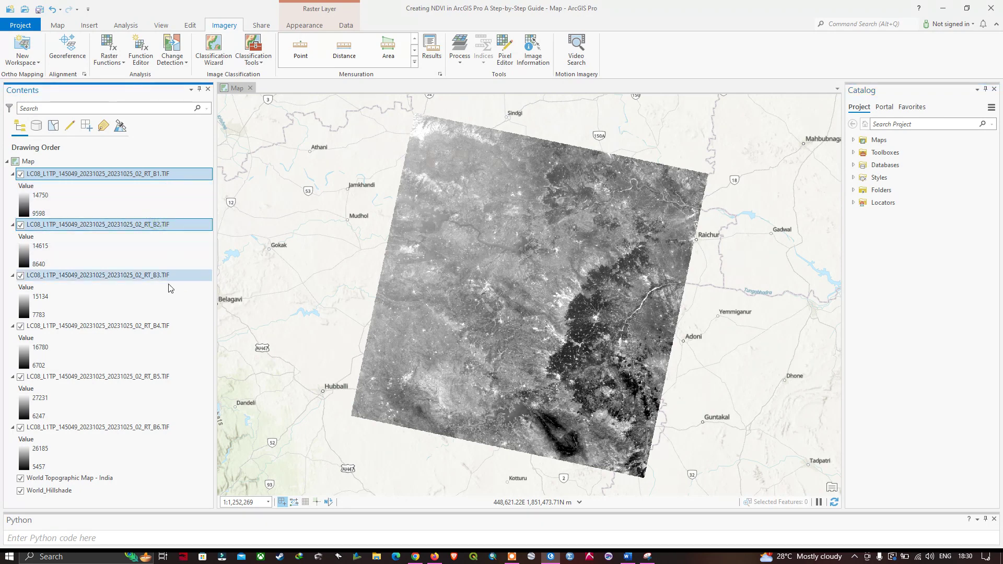
{"action": "left_click", "coordinate": [157, 275], "text": "ctrl"}
{"action": "left_click", "coordinate": [169, 326], "text": "ctrl"}
{"action": "left_click", "coordinate": [168, 377], "text": "ctrl"}
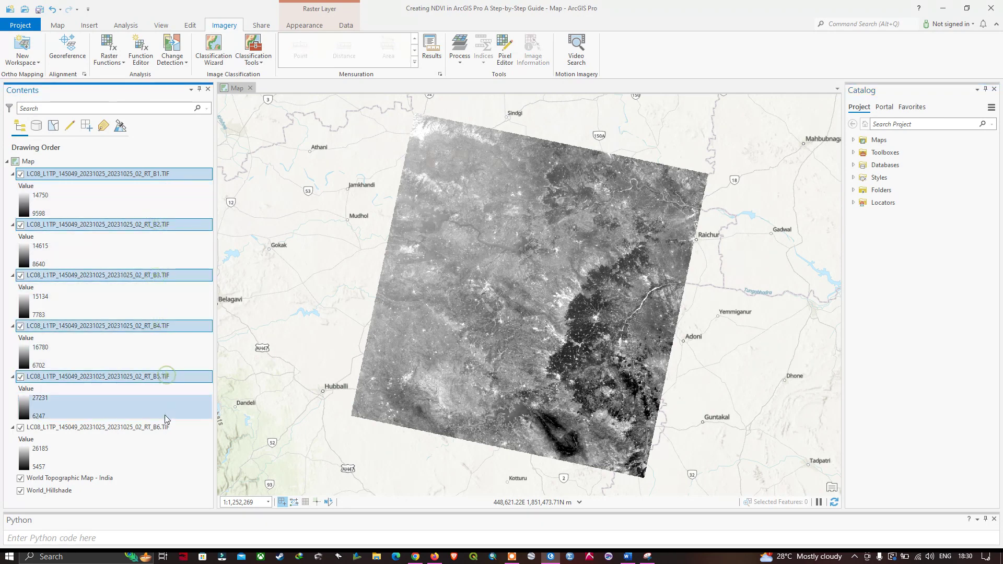
{"action": "left_click", "coordinate": [165, 428], "text": "ctrl"}
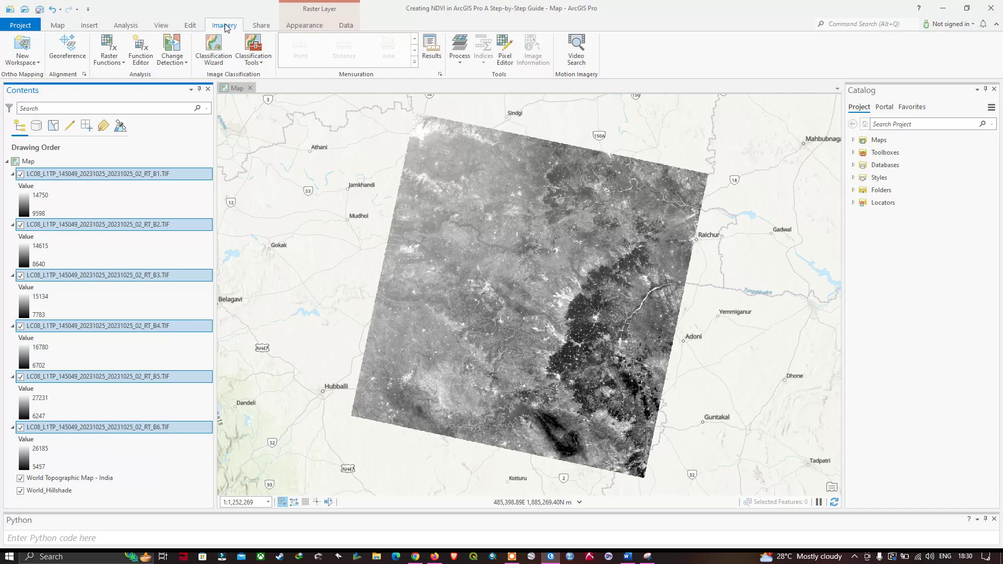
{"action": "left_click", "coordinate": [460, 65]}
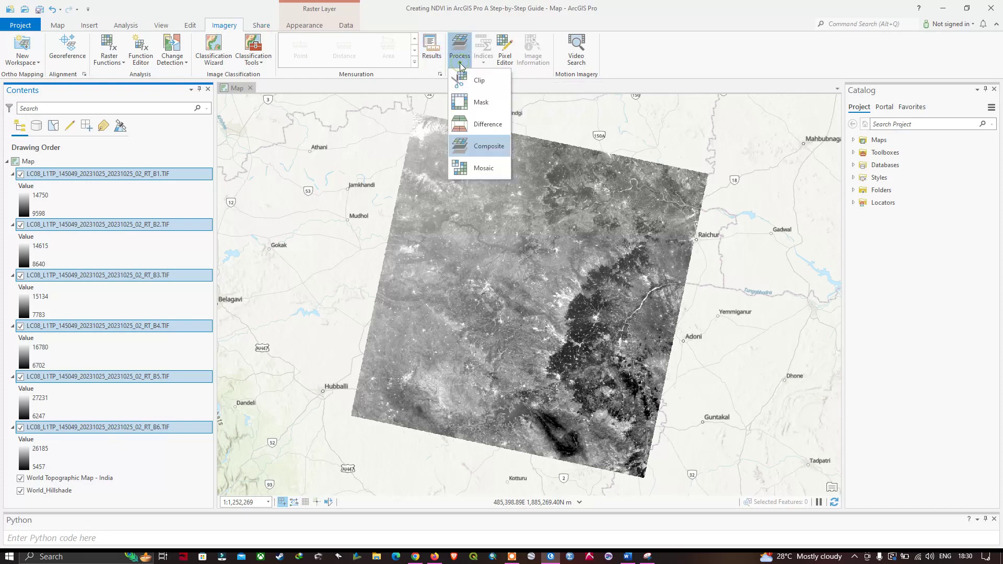
{"action": "left_click", "coordinate": [491, 152]}
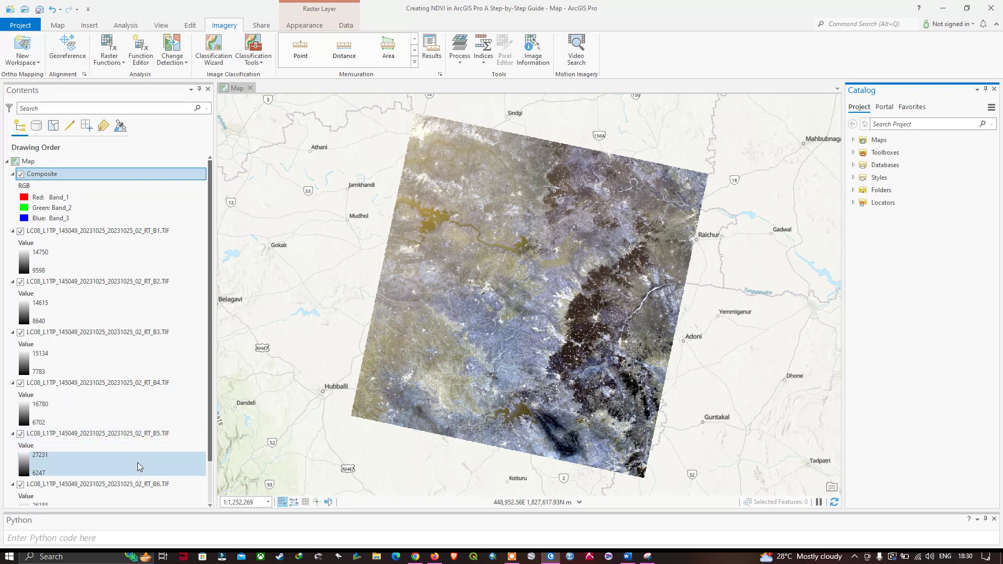
- Remove the six single-band layers B1 through B6 from the map, keeping the Composite layer
{"action": "left_click", "coordinate": [117, 233], "text": "shift"}
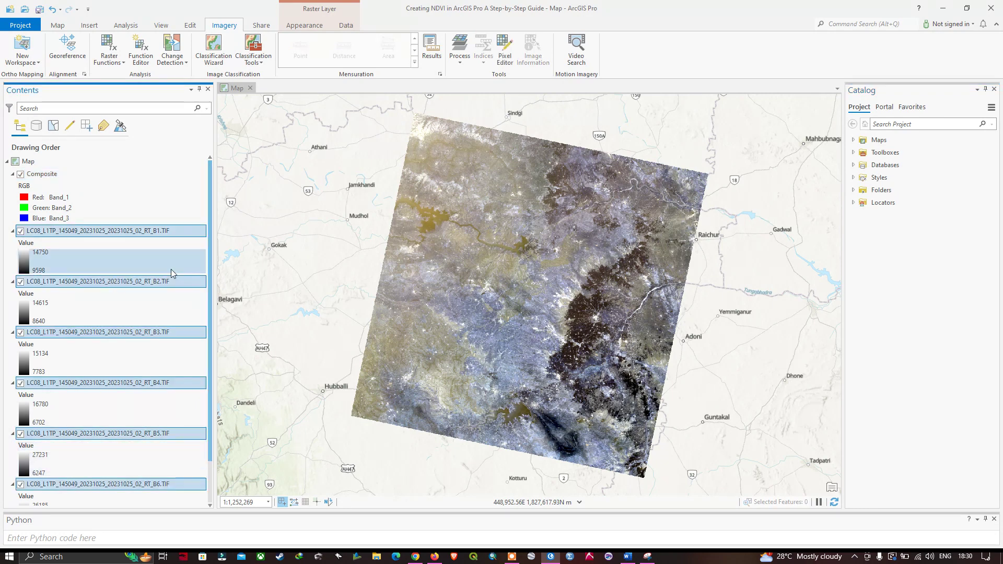
{"action": "right_click", "coordinate": [117, 233]}
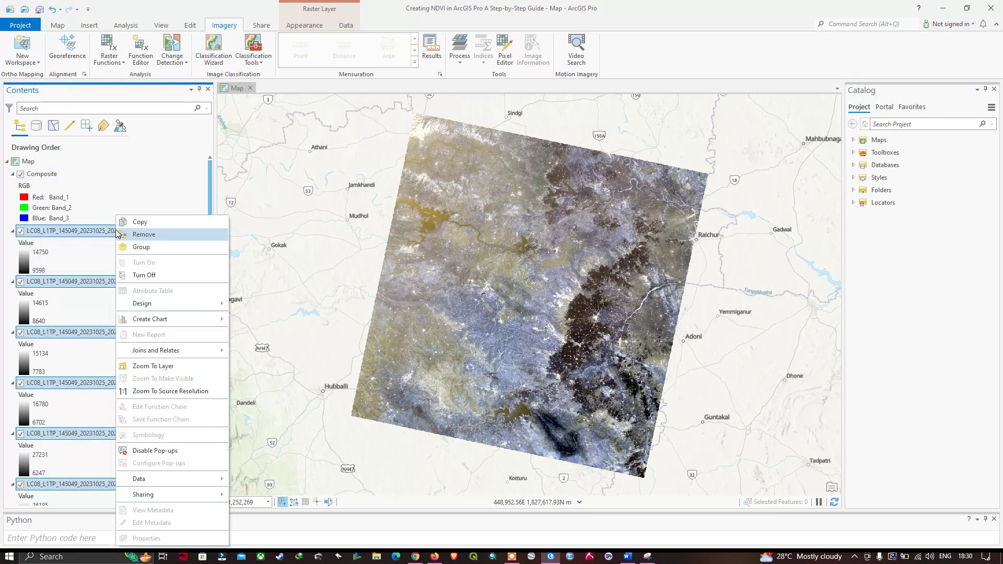
{"action": "left_click", "coordinate": [140, 235]}
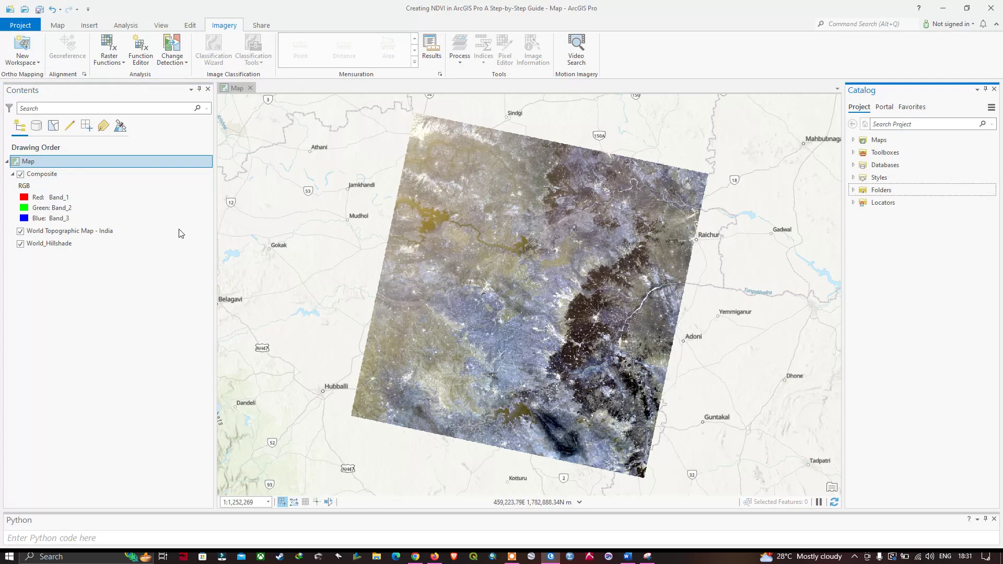
- Open the Composite layer's symbology and set its RGB channels to Red Band_4, Green Band_3 and Blue Band_2
{"action": "left_click", "coordinate": [49, 176]}
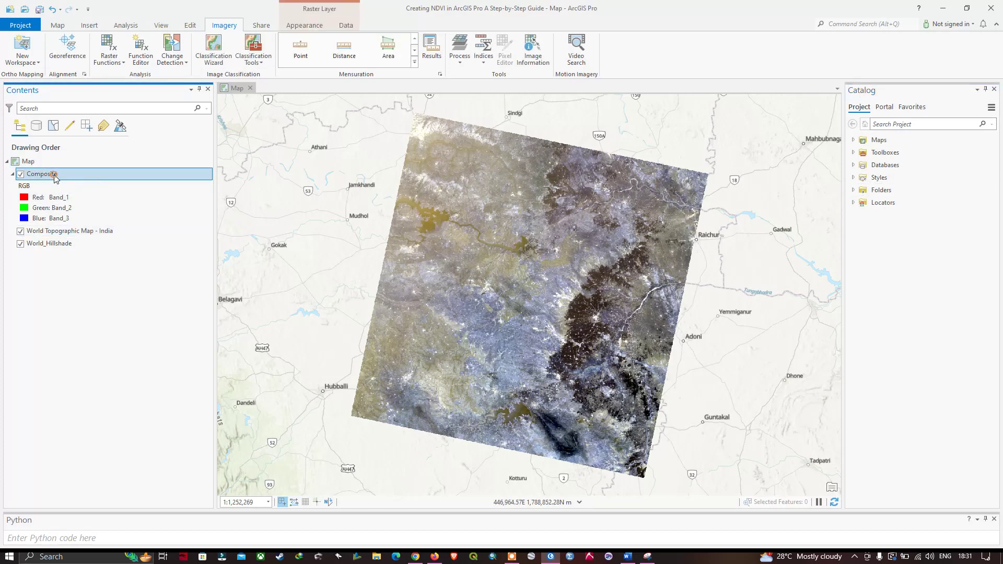
{"action": "right_click", "coordinate": [56, 179]}
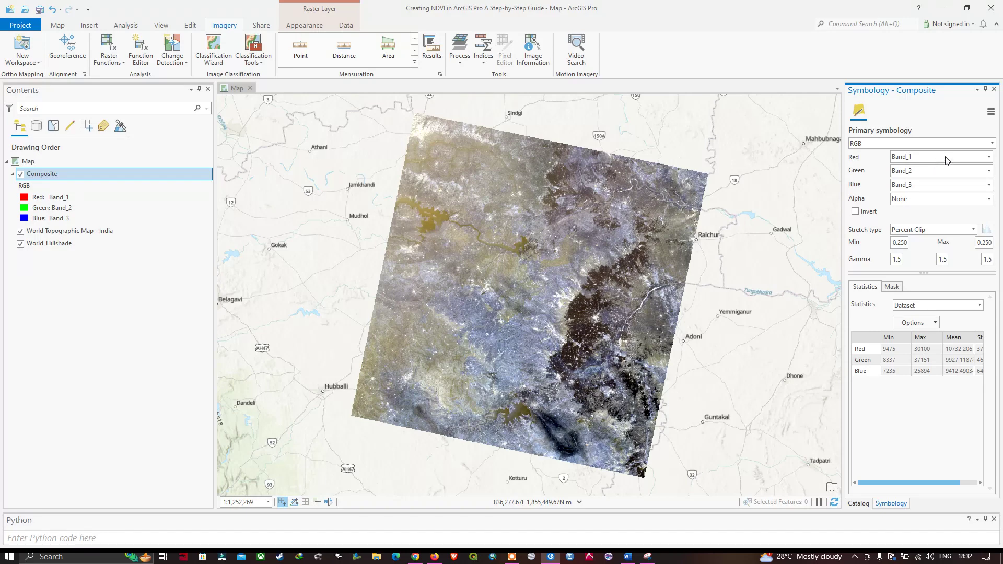
{"action": "left_click", "coordinate": [987, 159]}
{"action": "left_click", "coordinate": [914, 209]}
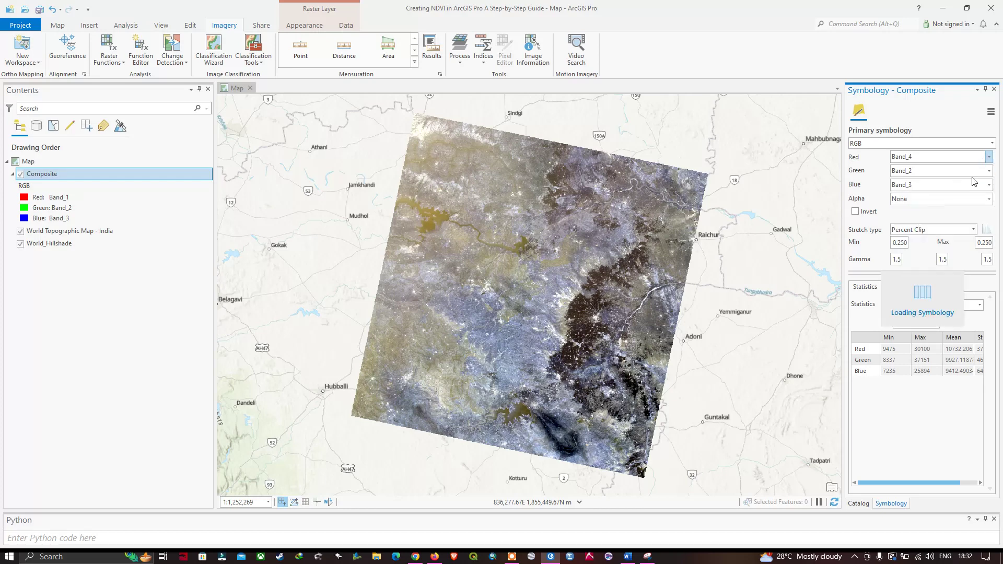
{"action": "left_click", "coordinate": [989, 171]}
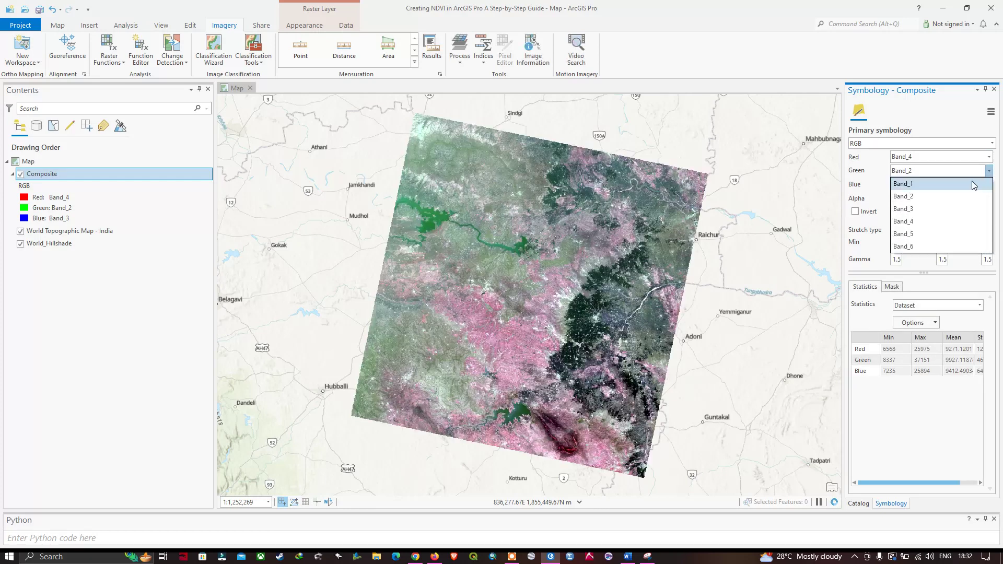
{"action": "left_click", "coordinate": [914, 209]}
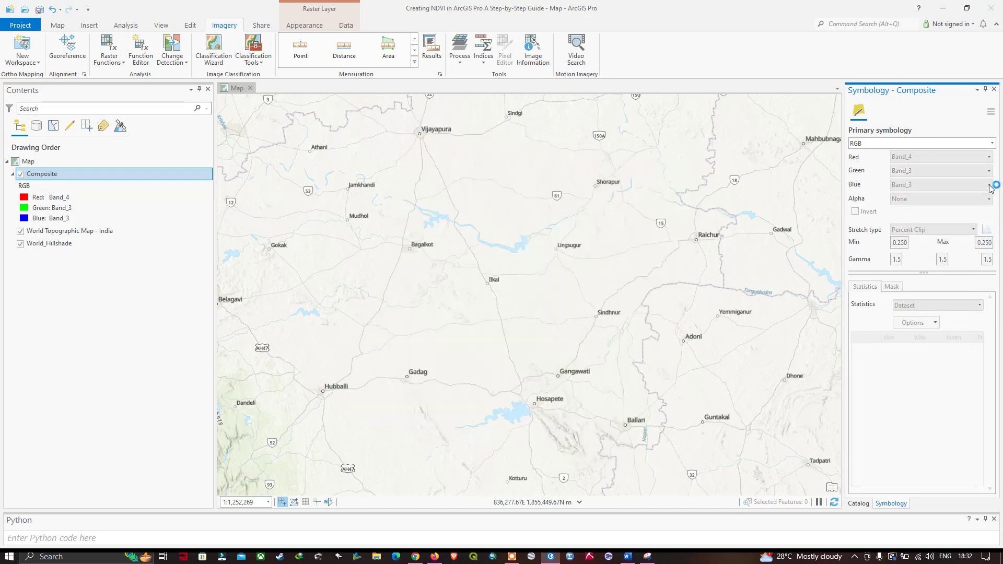
{"action": "left_click", "coordinate": [989, 185]}
{"action": "left_click", "coordinate": [923, 210]}
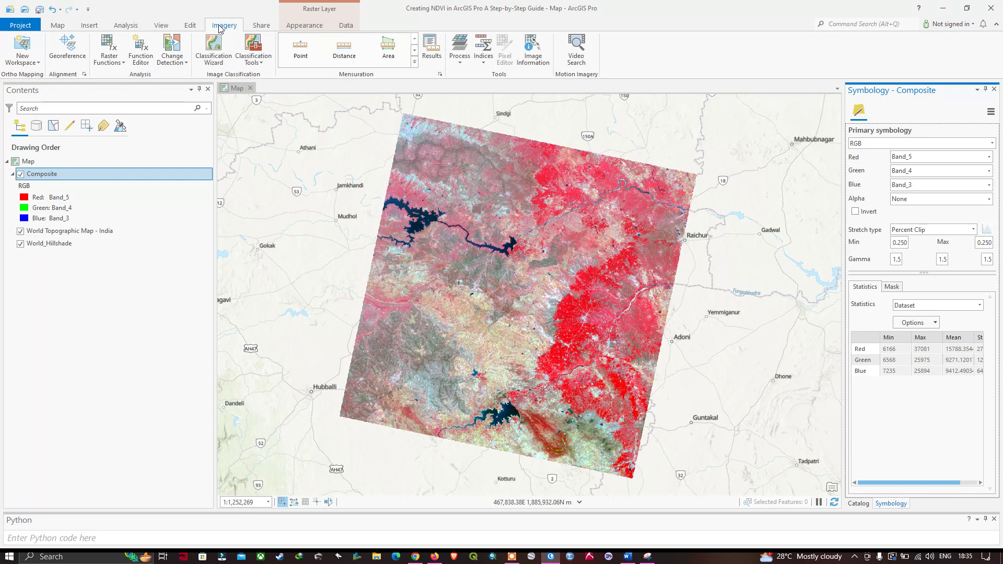
- Show the raster functions with more room for the list and open the NDVI function from the Analysis group
{"action": "left_click", "coordinate": [113, 67]}
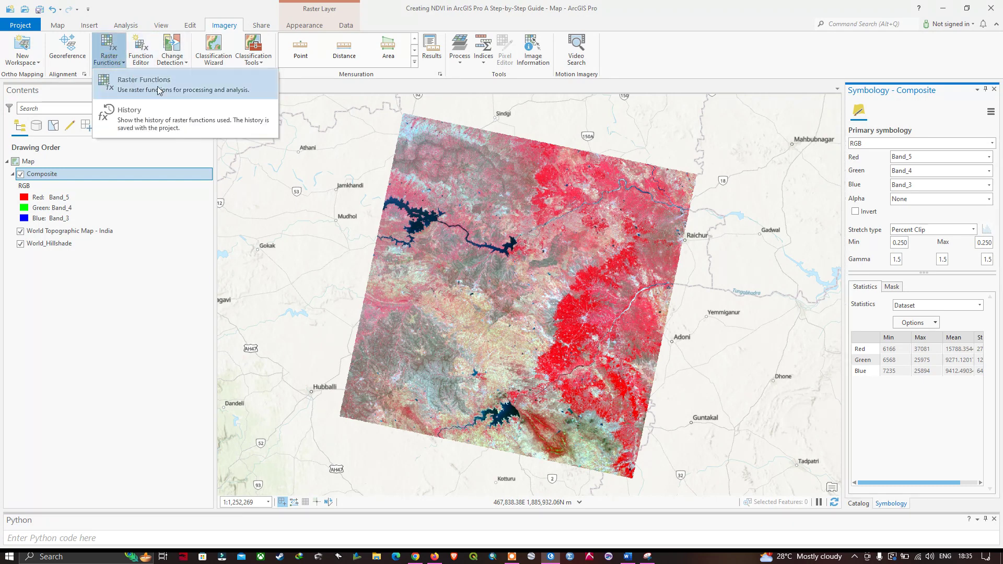
{"action": "left_click", "coordinate": [176, 92]}
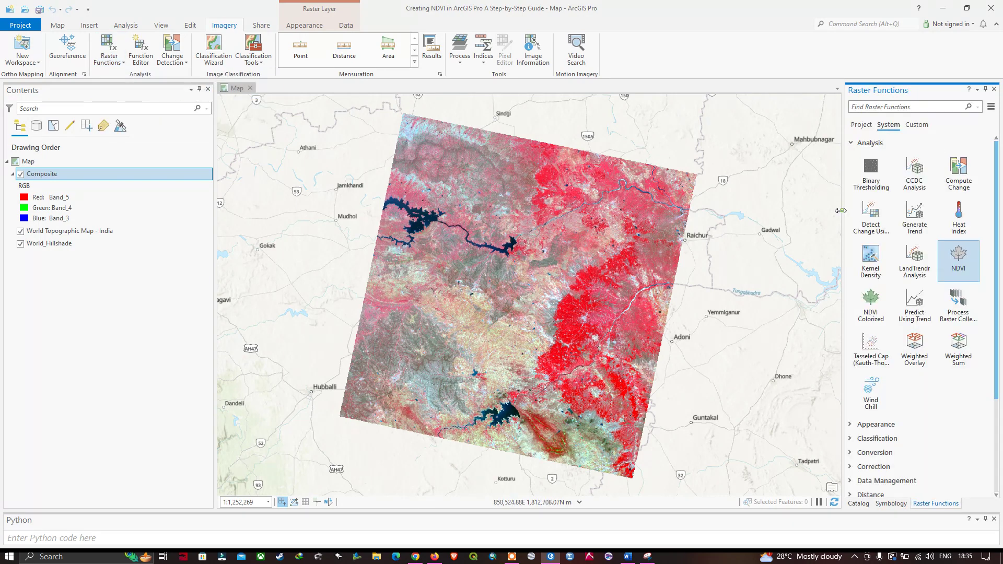
{"action": "left_click_drag", "start_coordinate": [843, 210], "coordinate": [791, 206]}
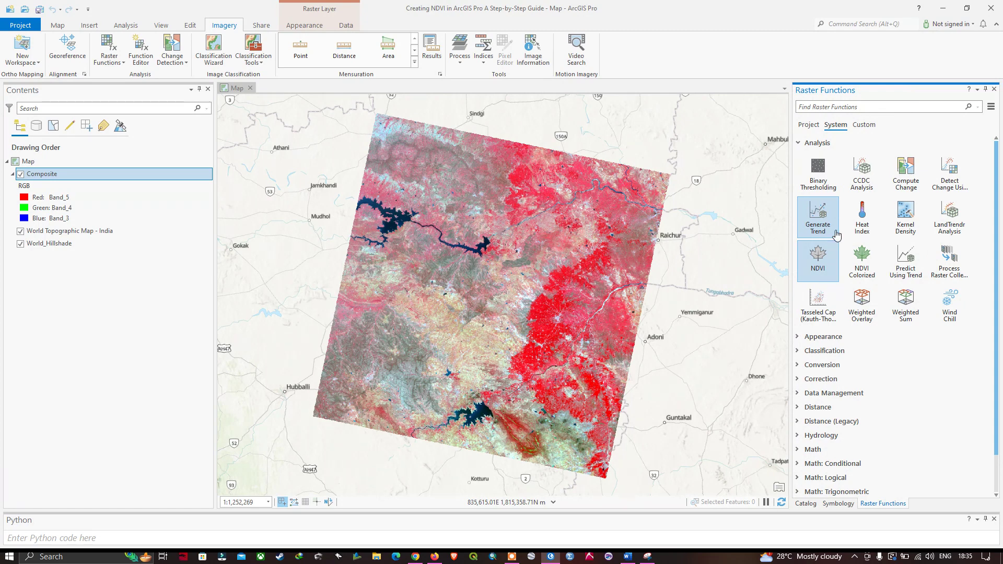
{"action": "left_click", "coordinate": [824, 264]}
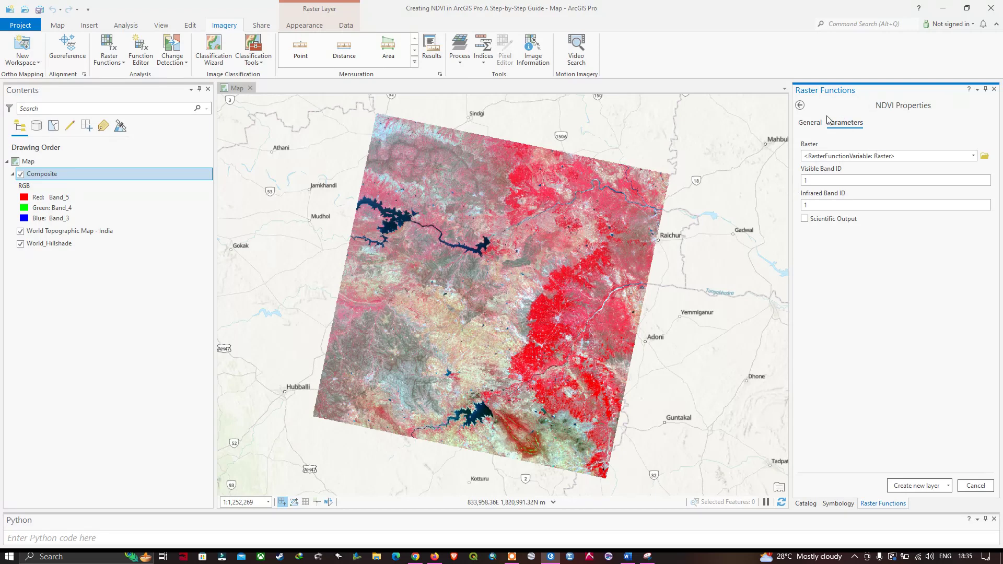
{"action": "key", "text": "Escape"}
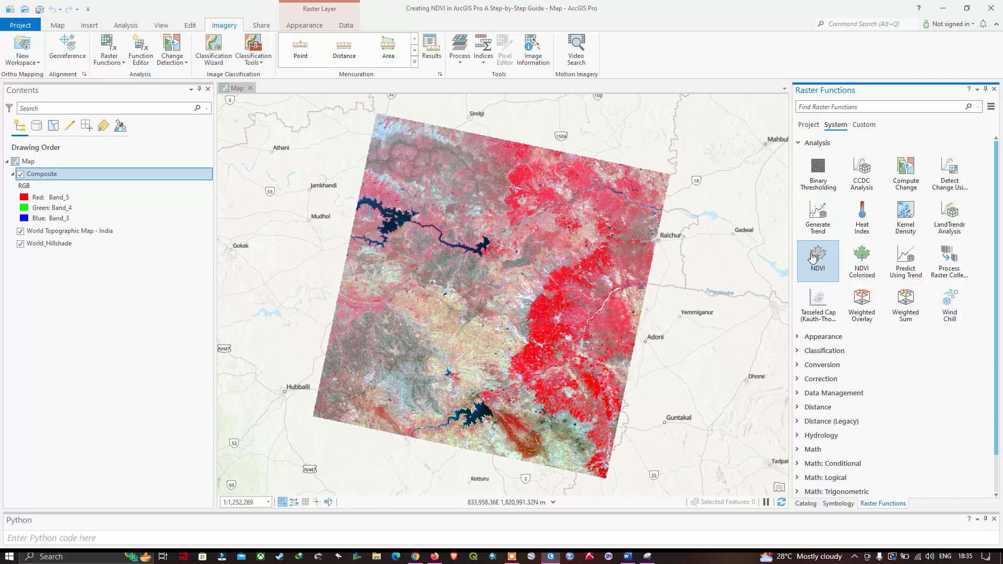
{"action": "left_click", "coordinate": [823, 266]}
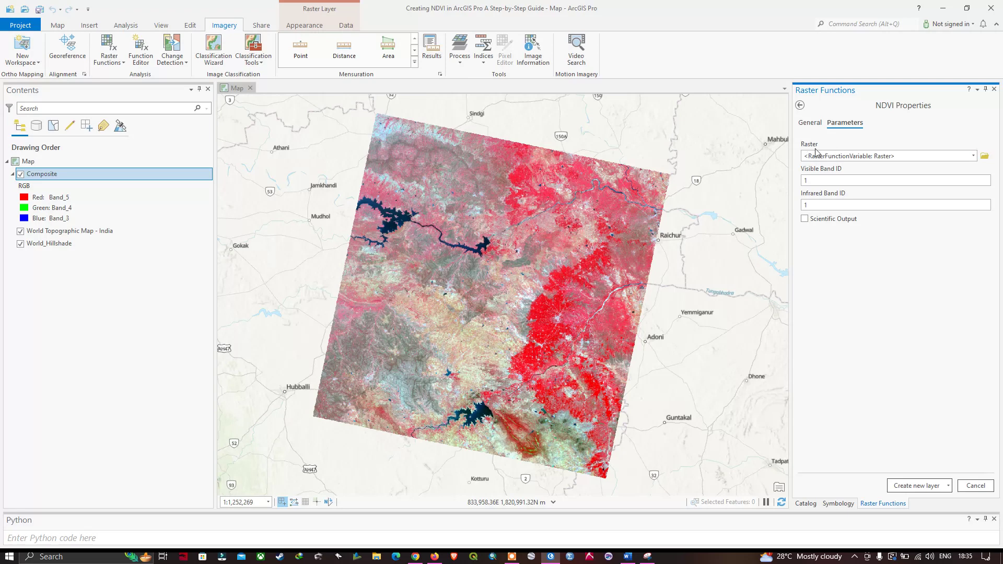
- Create an NDVI layer from the Composite raster with visible band 4, infrared band 5 and scientific output enabled
{"action": "left_click", "coordinate": [975, 155]}
{"action": "left_click", "coordinate": [851, 167]}
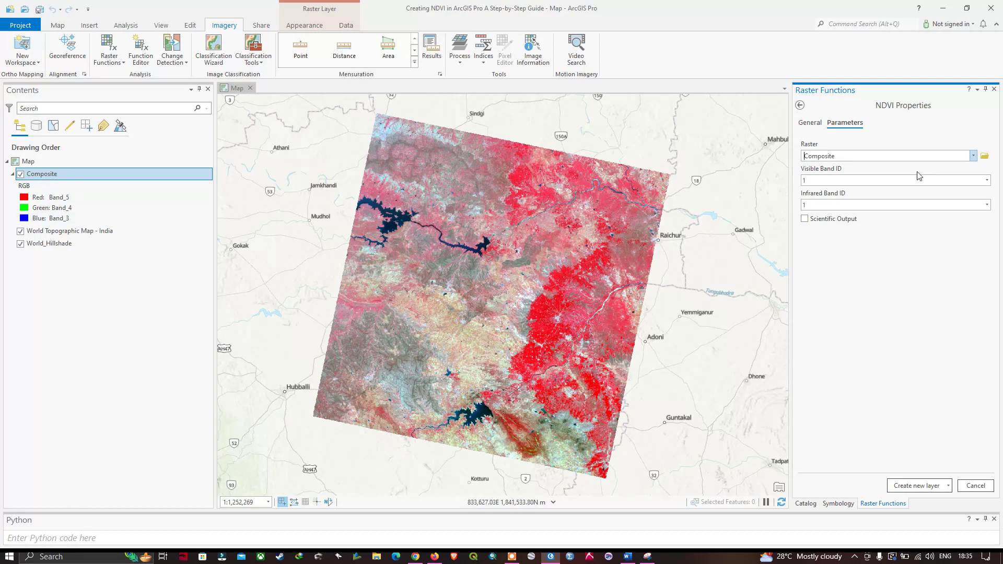
{"action": "left_click", "coordinate": [987, 180]}
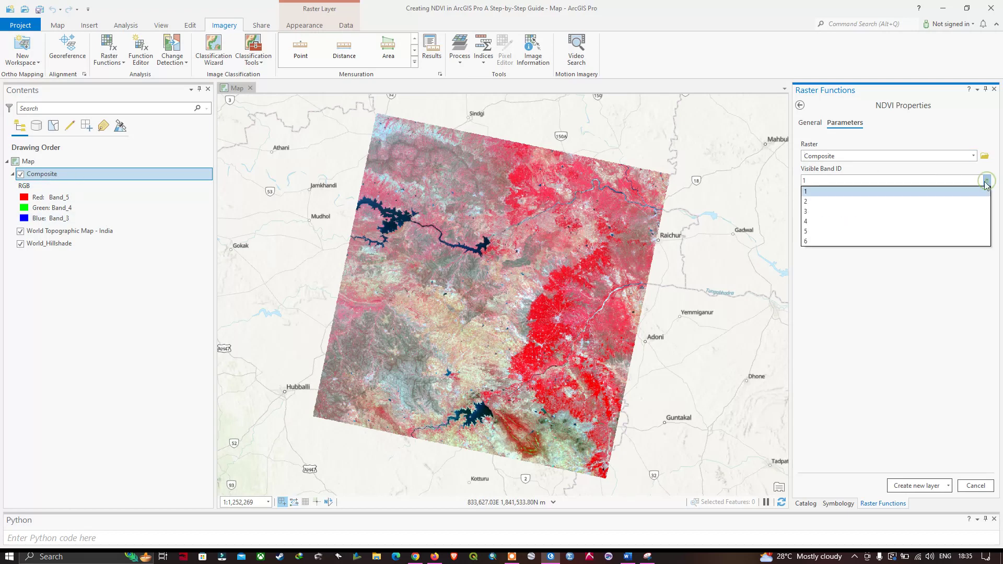
{"action": "left_click", "coordinate": [816, 223]}
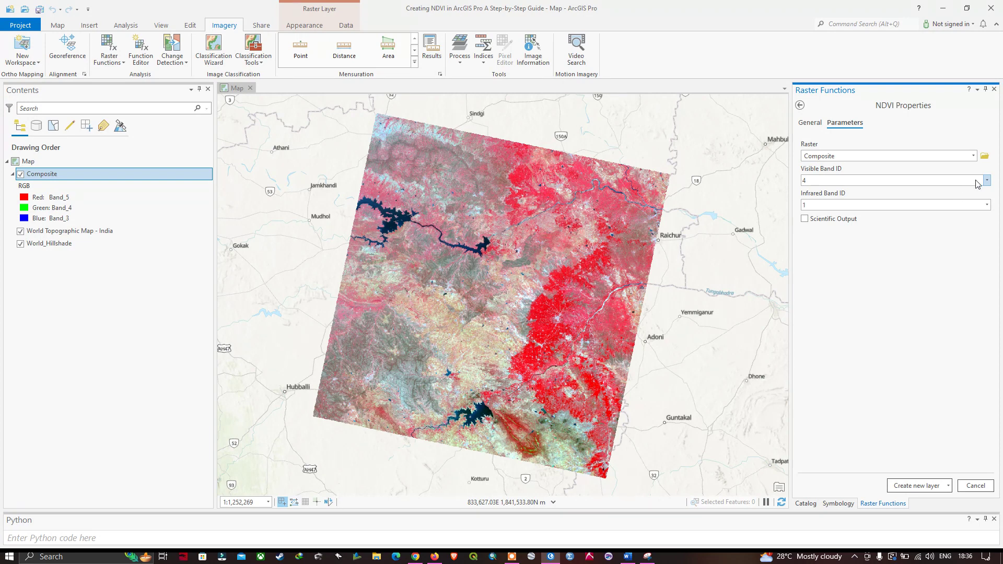
{"action": "left_click", "coordinate": [986, 205]}
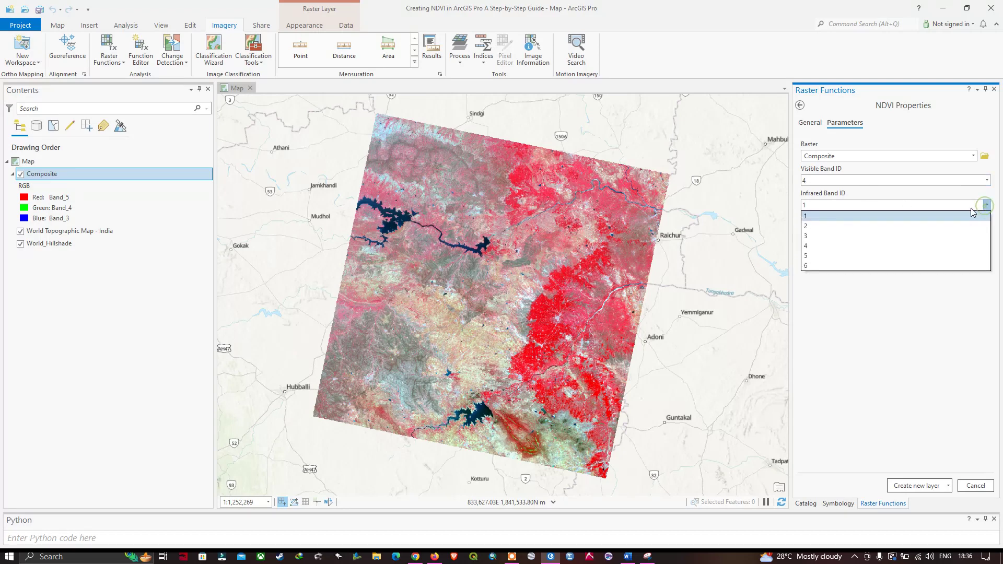
{"action": "left_click", "coordinate": [813, 255]}
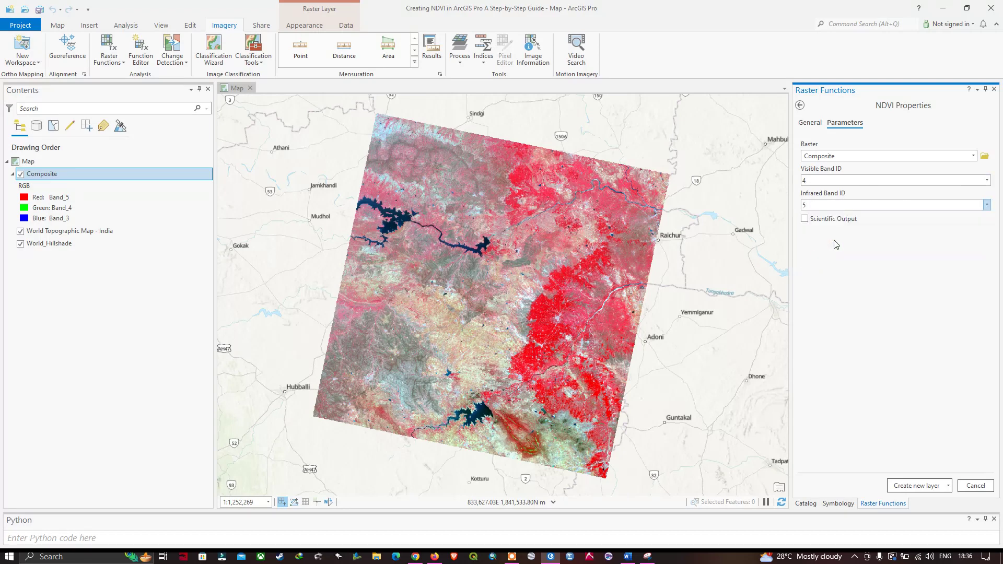
{"action": "left_click", "coordinate": [805, 219]}
{"action": "left_click", "coordinate": [910, 487]}
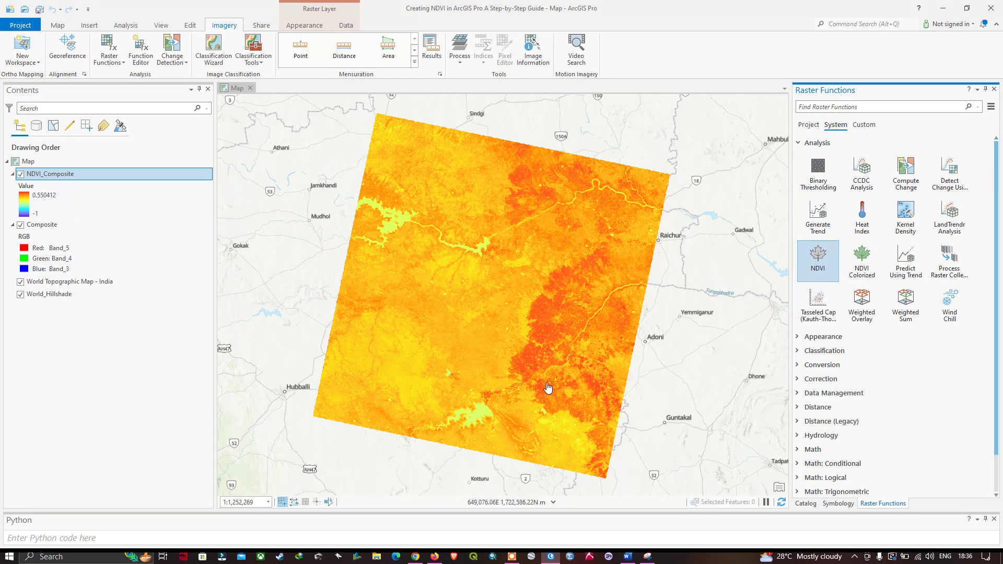
- Switch to the Word notes, review the NDVI formula, Landsat-8 band table and plant health value ranges, and return to ArcGIS Pro
{"action": "left_click", "coordinate": [628, 558]}
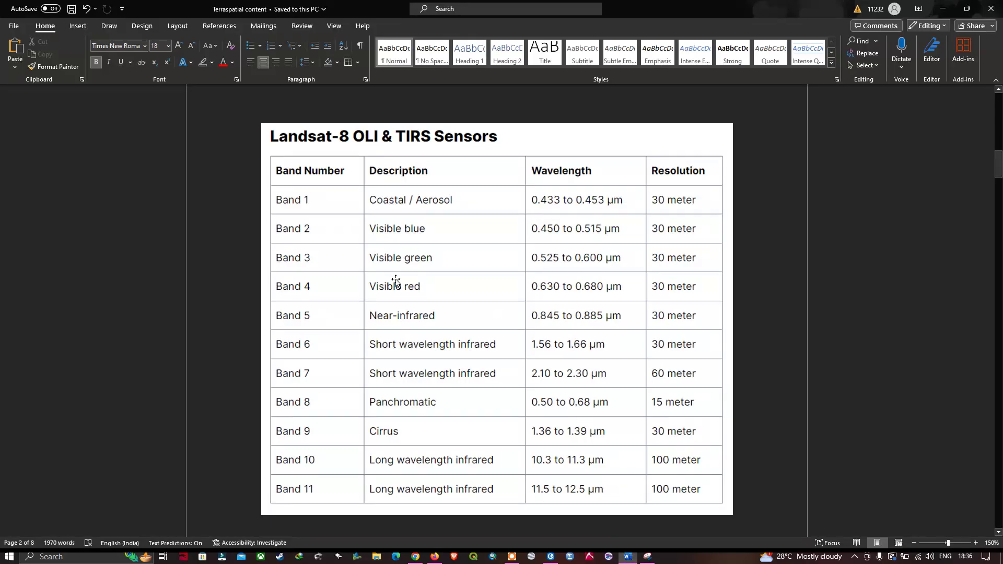
{"action": "scroll", "coordinate": [416, 289], "scroll_direction": "up", "scroll_amount": 10}
{"action": "scroll", "coordinate": [416, 289], "scroll_direction": "up", "scroll_amount": 3}
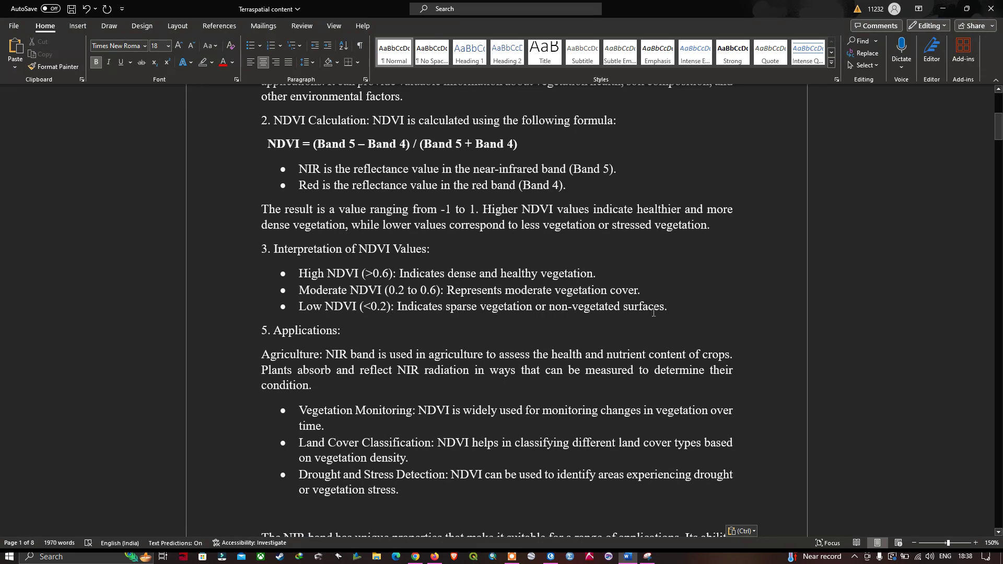
{"action": "scroll", "coordinate": [632, 332], "scroll_direction": "down", "scroll_amount": 20}
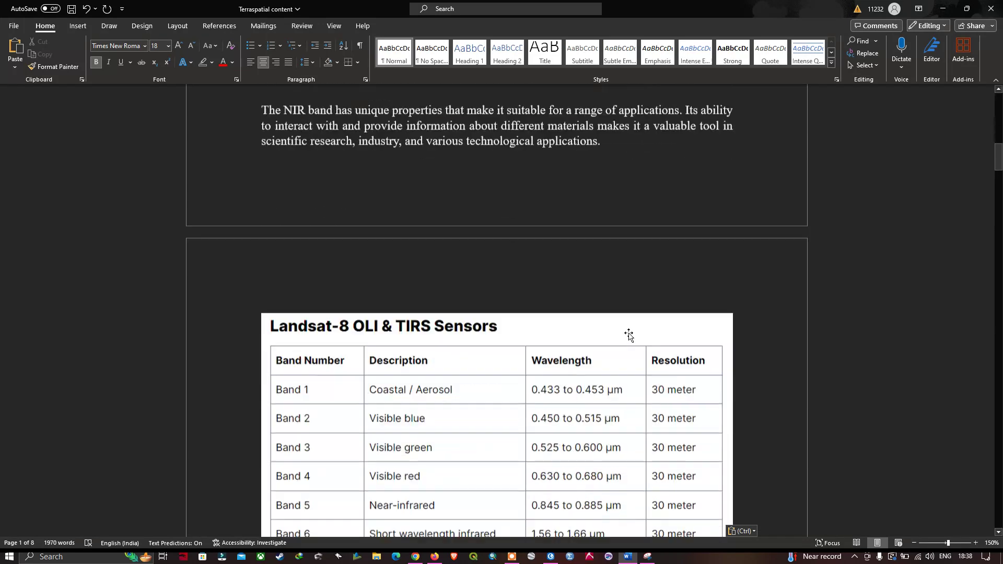
{"action": "scroll", "coordinate": [630, 336], "scroll_direction": "down", "scroll_amount": 3}
{"action": "scroll", "coordinate": [629, 336], "scroll_direction": "up", "scroll_amount": 2}
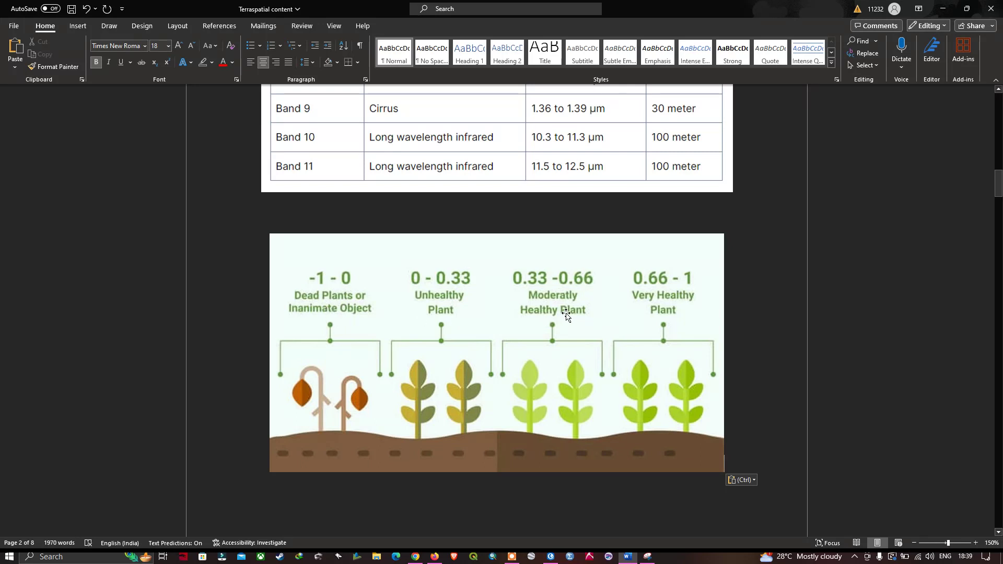
{"action": "left_click", "coordinate": [551, 556]}
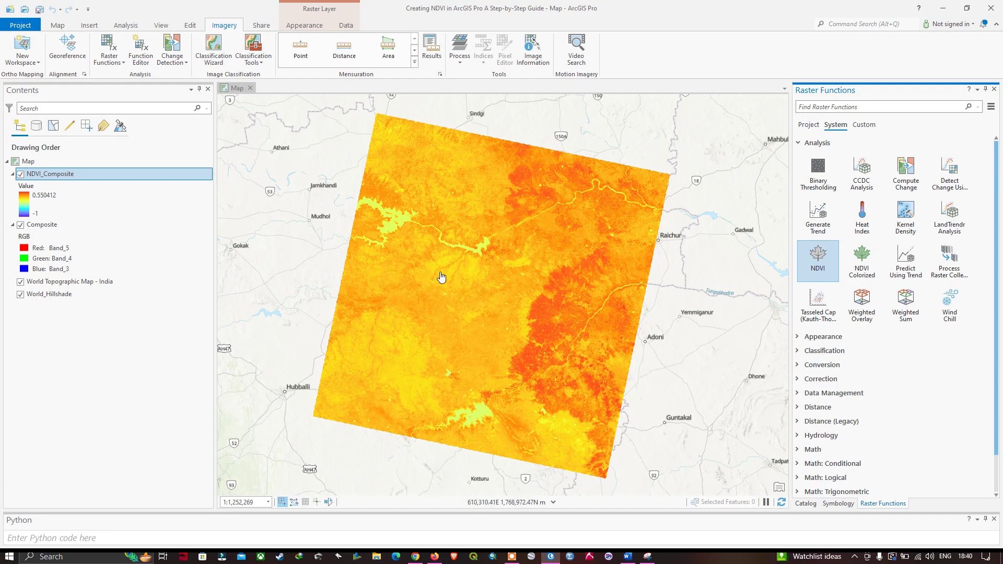
- Open the NDVI_Composite layer's symbology, give its settings more room, and apply the continuous green-yellow-red color scheme
{"action": "right_click", "coordinate": [50, 177]}
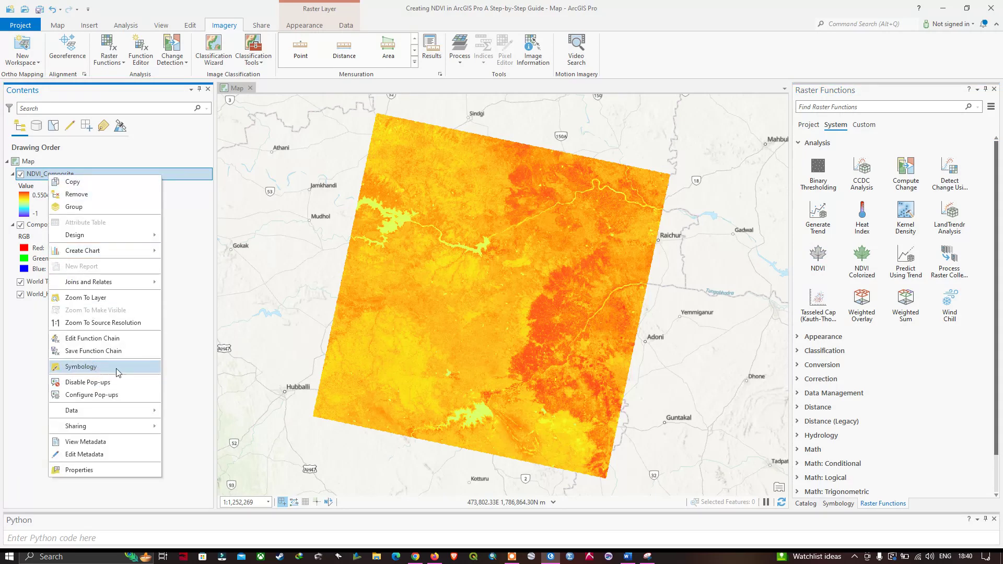
{"action": "left_click", "coordinate": [83, 367]}
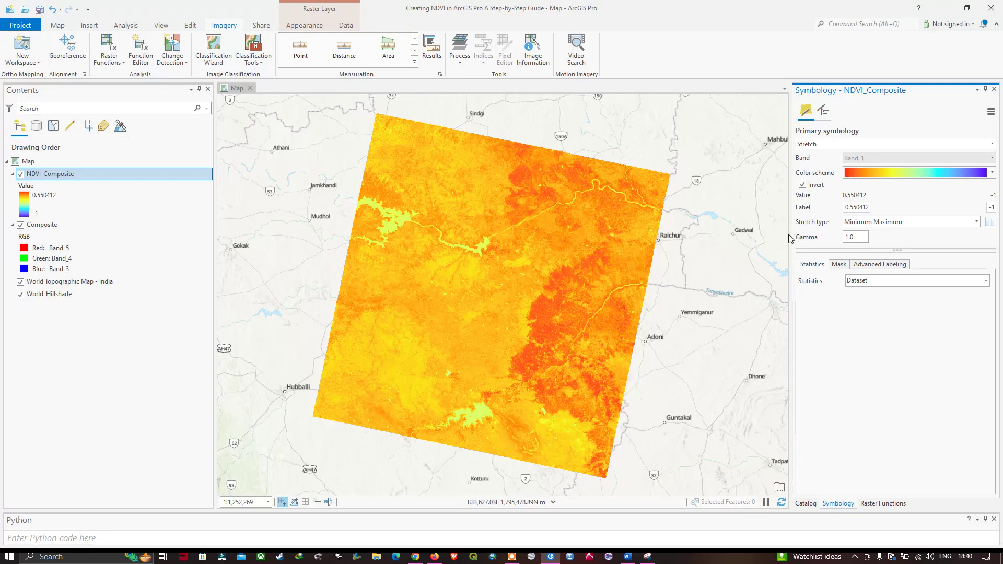
{"action": "left_click_drag", "start_coordinate": [790, 241], "coordinate": [772, 241]}
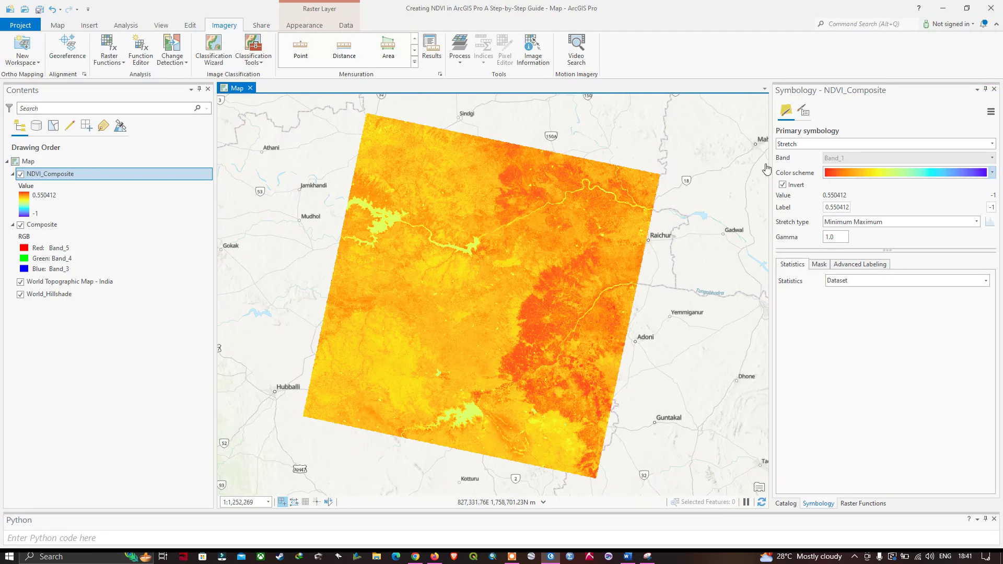
{"action": "left_click", "coordinate": [993, 174]}
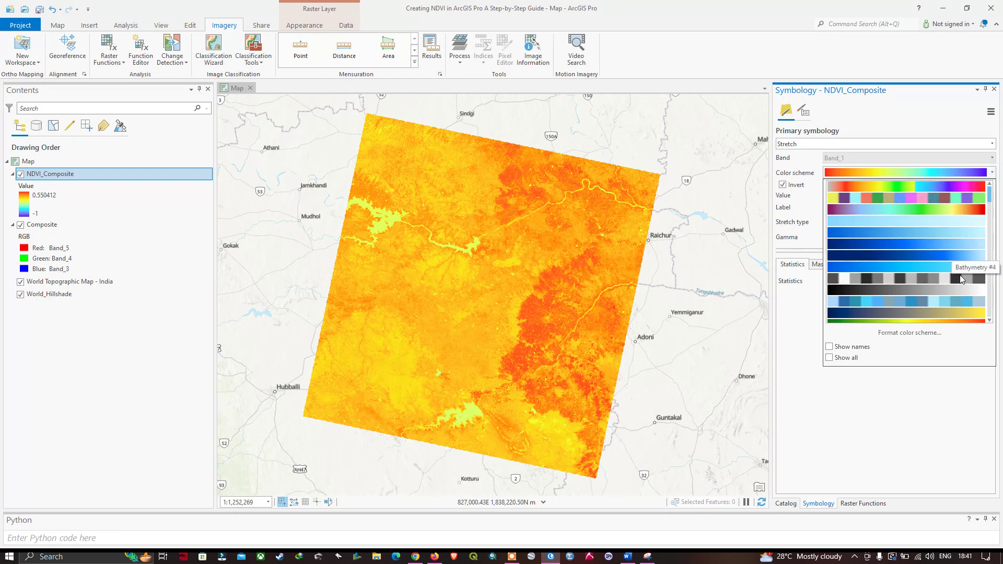
{"action": "scroll", "coordinate": [960, 276], "scroll_direction": "down", "scroll_amount": 1}
{"action": "scroll", "coordinate": [955, 287], "scroll_direction": "down", "scroll_amount": 1}
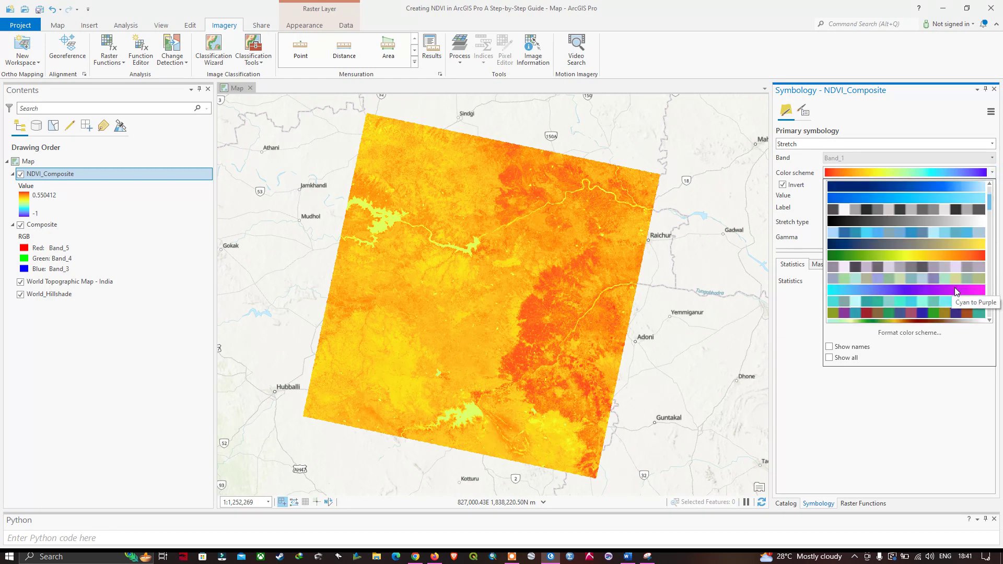
{"action": "left_click", "coordinate": [958, 254]}
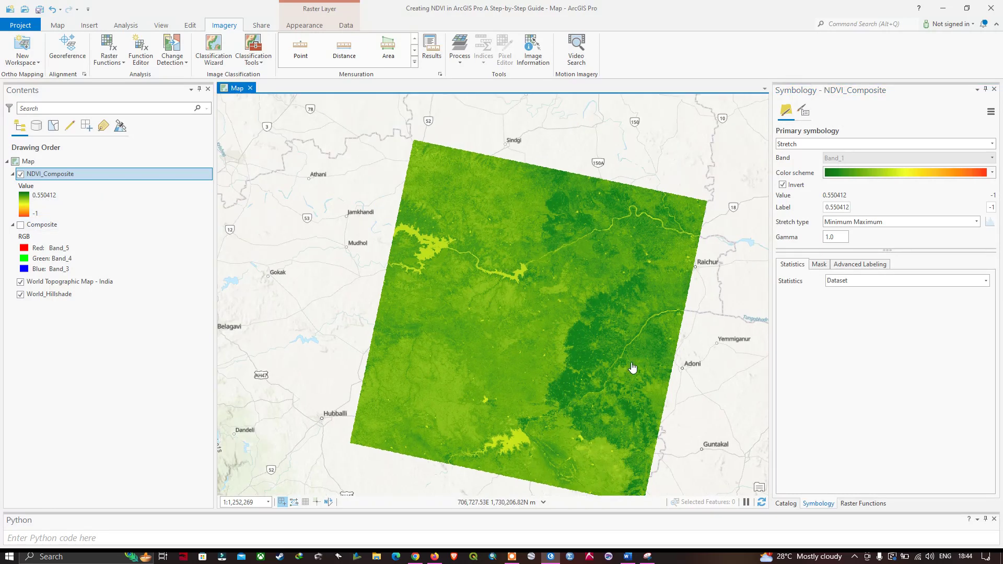
- Change the NDVI_Composite layer's primary symbology from Stretch to Classify and compute the histogram it requires
{"action": "scroll", "coordinate": [632, 366], "scroll_direction": "up", "scroll_amount": 5}
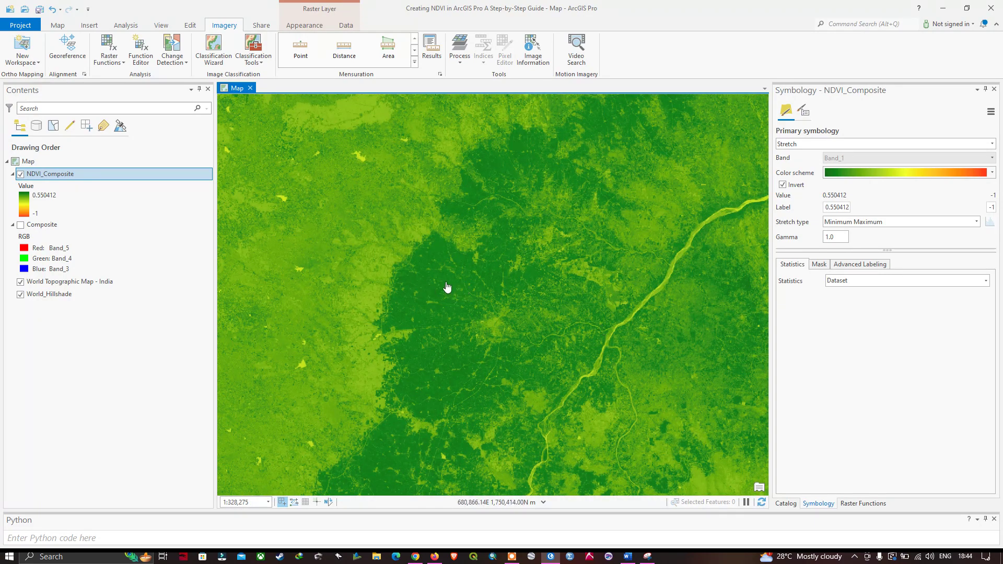
{"action": "scroll", "coordinate": [445, 287], "scroll_direction": "up", "scroll_amount": 3}
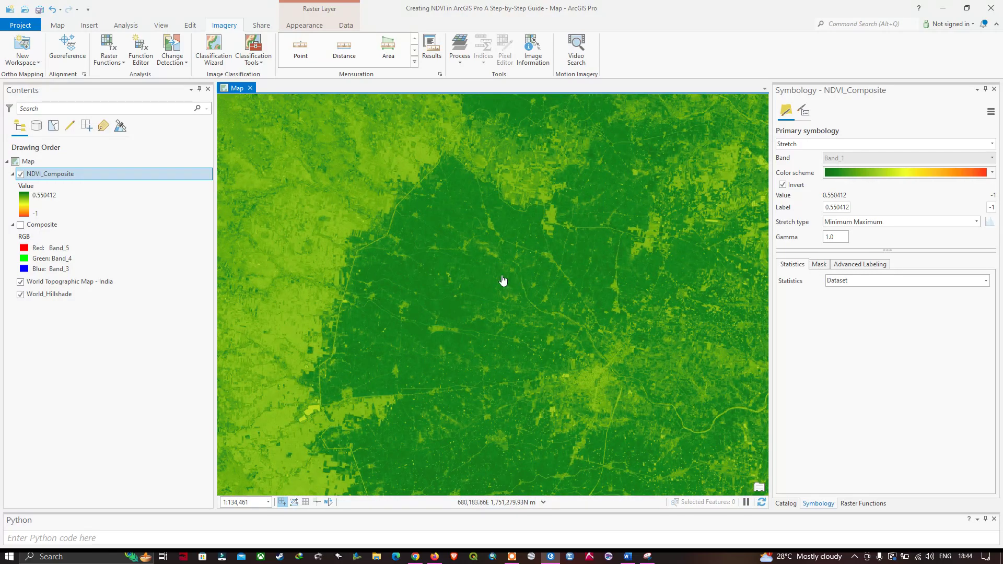
{"action": "scroll", "coordinate": [516, 282], "scroll_direction": "down", "scroll_amount": 1}
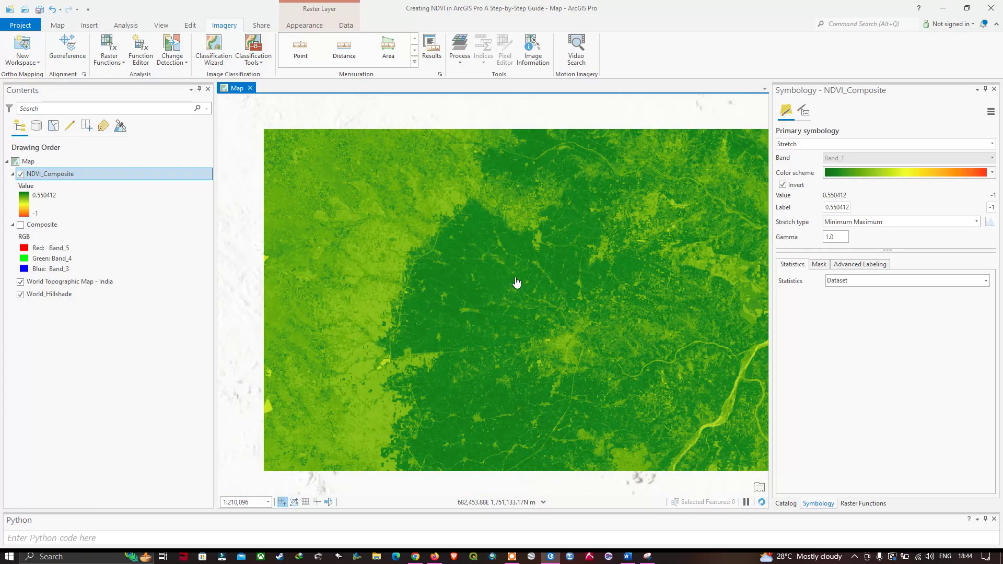
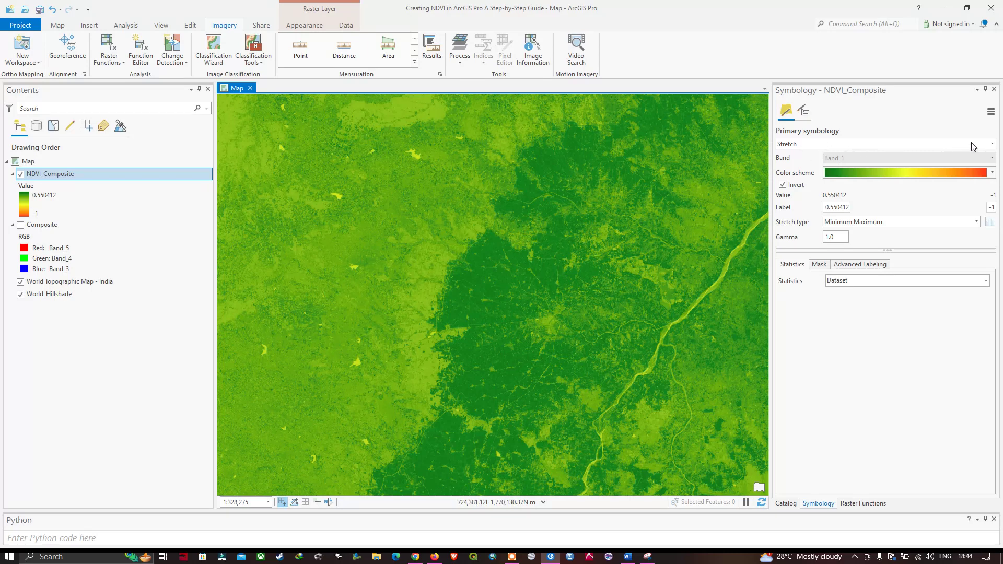
{"action": "left_click", "coordinate": [992, 144]}
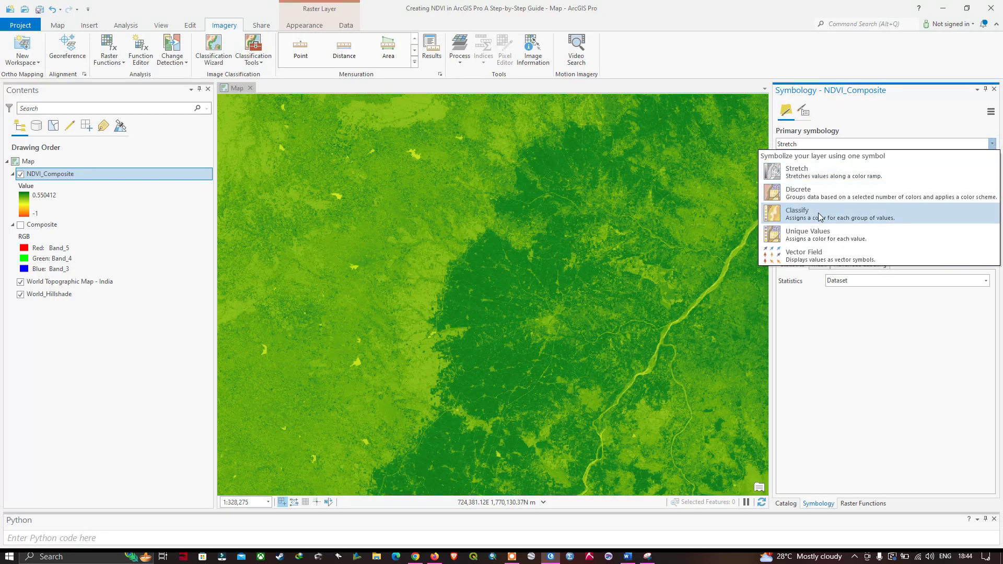
{"action": "left_click", "coordinate": [806, 219]}
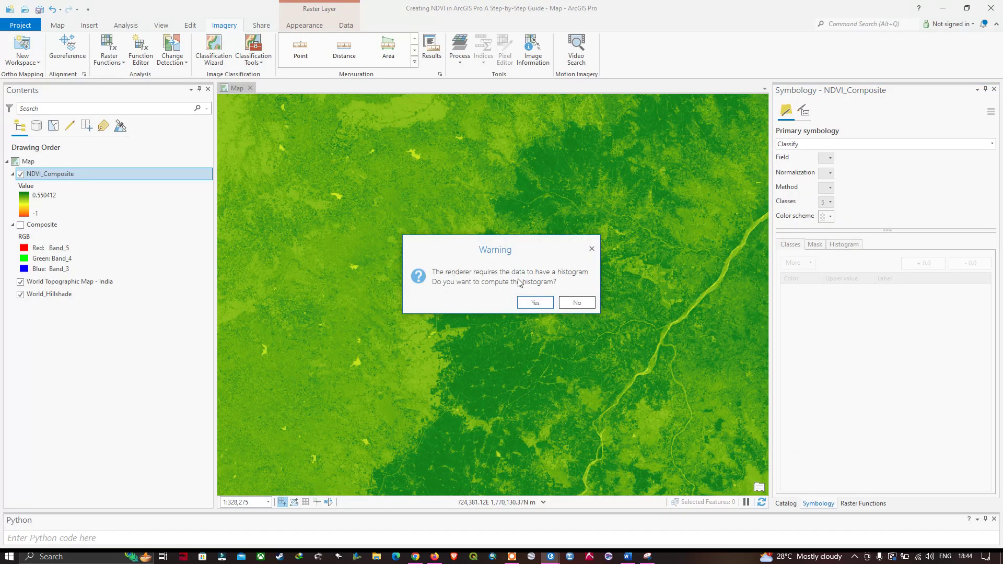
{"action": "left_click", "coordinate": [536, 303]}
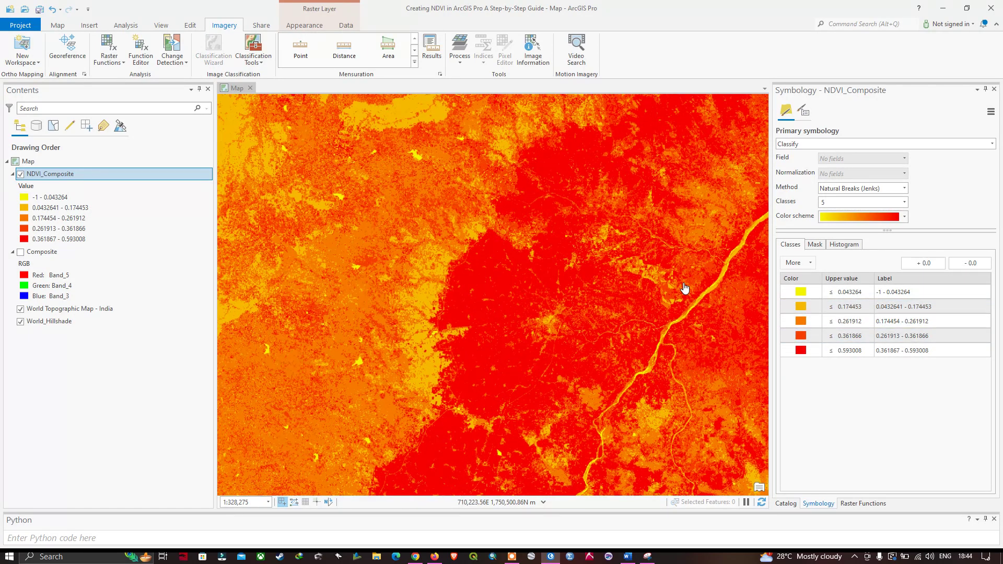
- Examine the classified NDVI colors against the legend ranges across the reservoirs, river and vegetation areas, and check the class-number choices
{"action": "scroll", "coordinate": [687, 292], "scroll_direction": "down", "scroll_amount": 2}
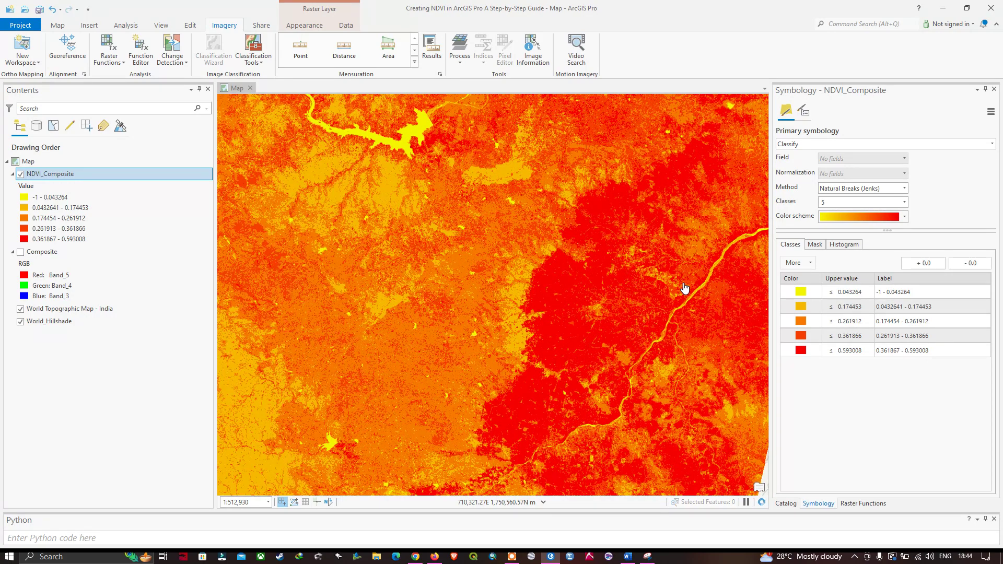
{"action": "scroll", "coordinate": [685, 289], "scroll_direction": "down", "scroll_amount": 1}
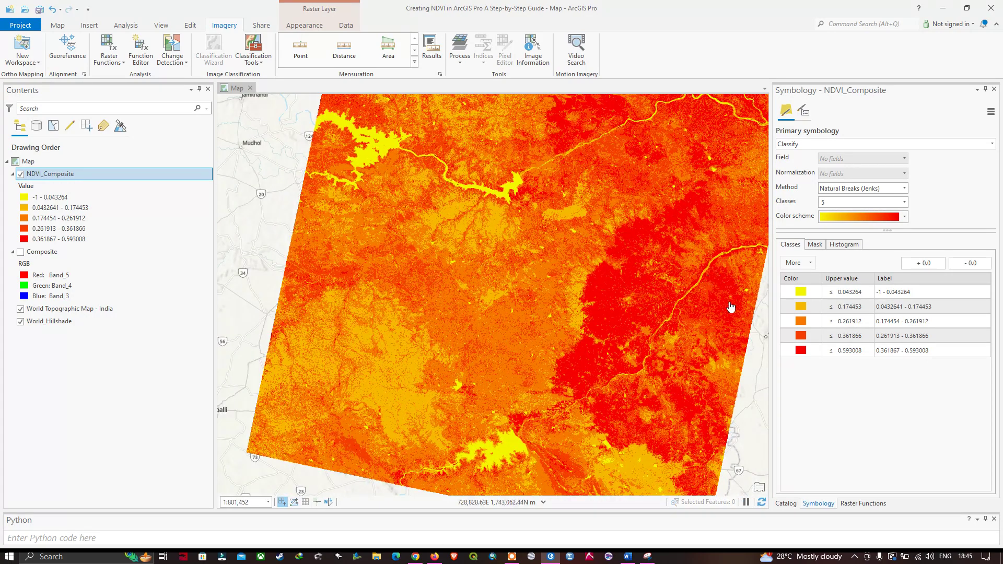
{"action": "left_click", "coordinate": [27, 198]}
{"action": "left_click_drag", "start_coordinate": [672, 297], "coordinate": [588, 258]}
{"action": "left_click_drag", "start_coordinate": [613, 225], "coordinate": [692, 274]}
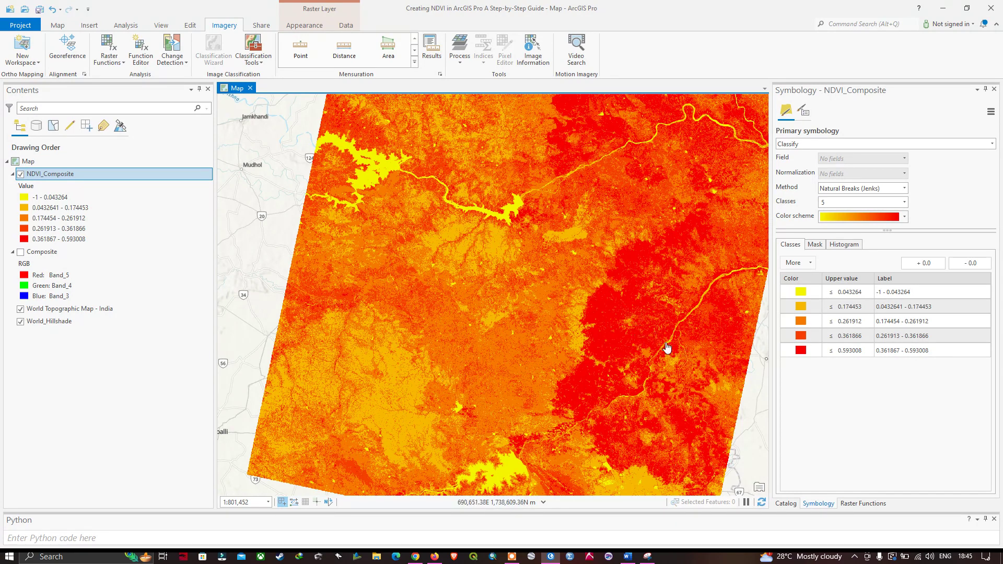
{"action": "left_click_drag", "start_coordinate": [681, 351], "coordinate": [622, 320]}
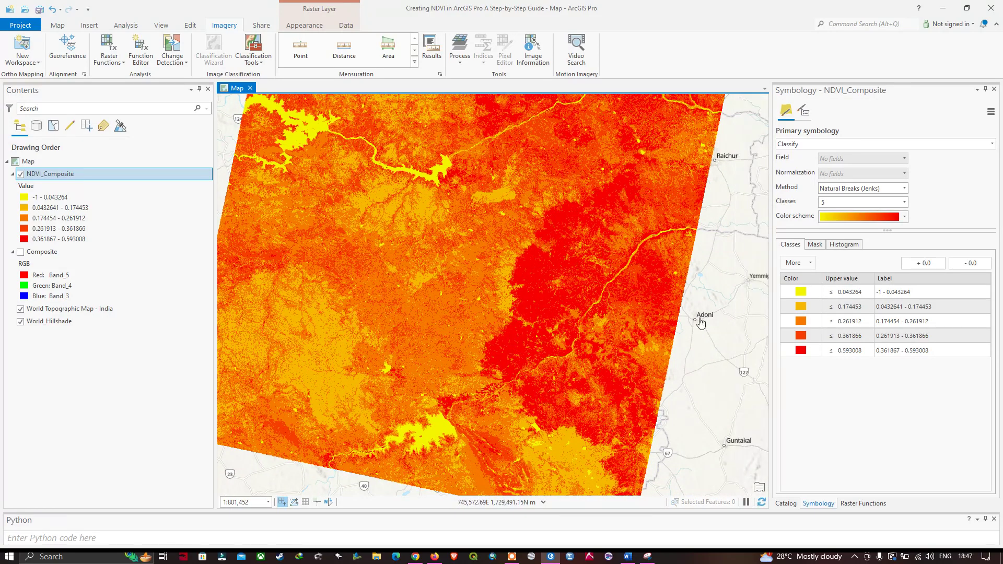
{"action": "scroll", "coordinate": [703, 319], "scroll_direction": "up", "scroll_amount": 2}
{"action": "left_click_drag", "start_coordinate": [636, 257], "coordinate": [738, 253]}
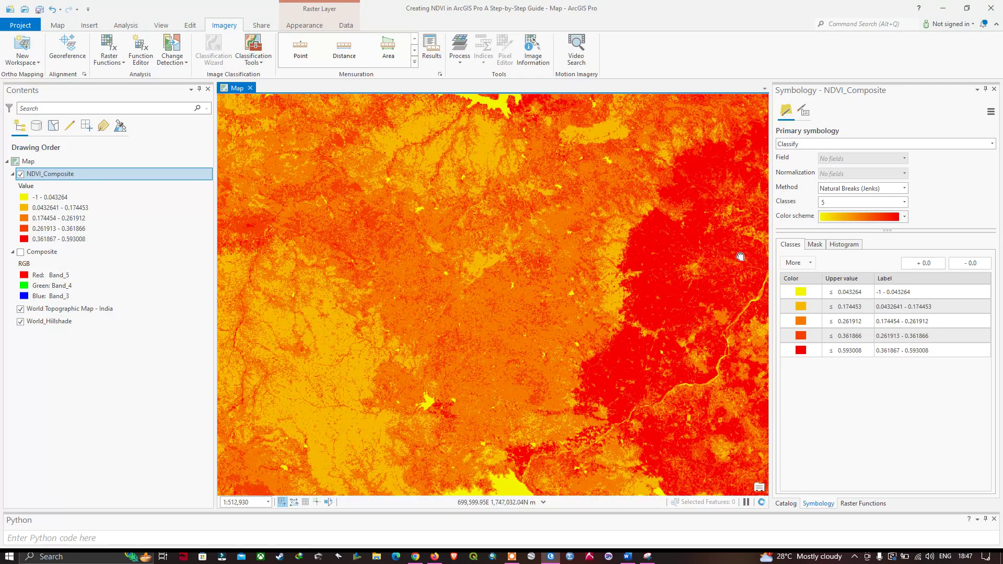
{"action": "left_click_drag", "start_coordinate": [593, 281], "coordinate": [543, 304]}
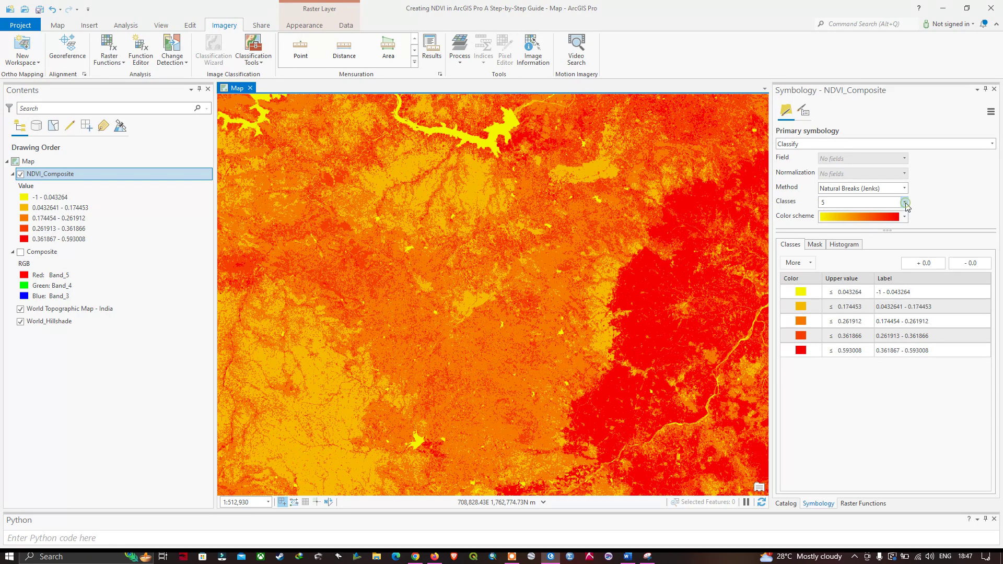
{"action": "left_click", "coordinate": [906, 204]}
{"action": "left_click", "coordinate": [905, 204]}
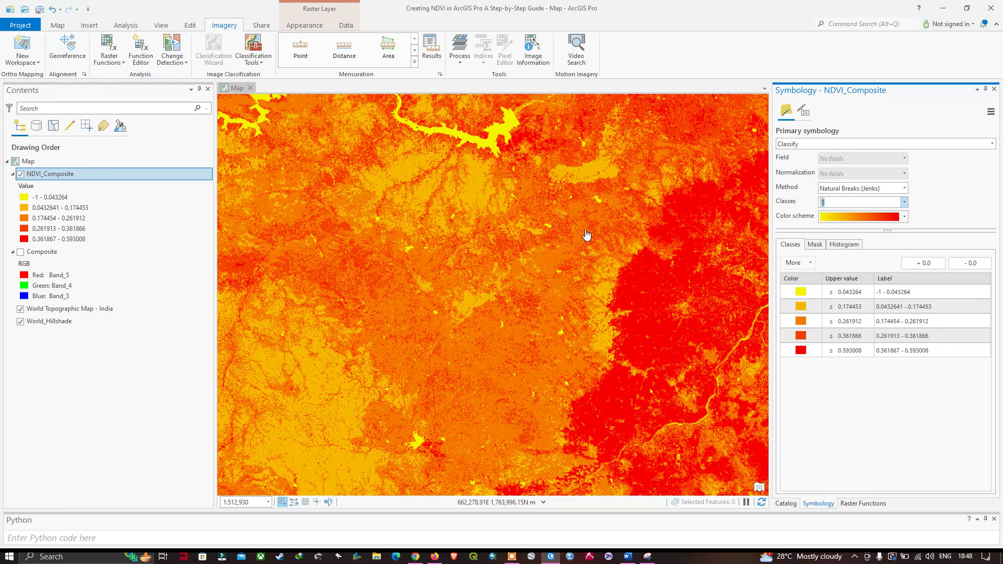
- Bring the whole classified NDVI raster and its surroundings into view and close the layer's symbology settings
{"action": "scroll", "coordinate": [594, 249], "scroll_direction": "down", "scroll_amount": 2}
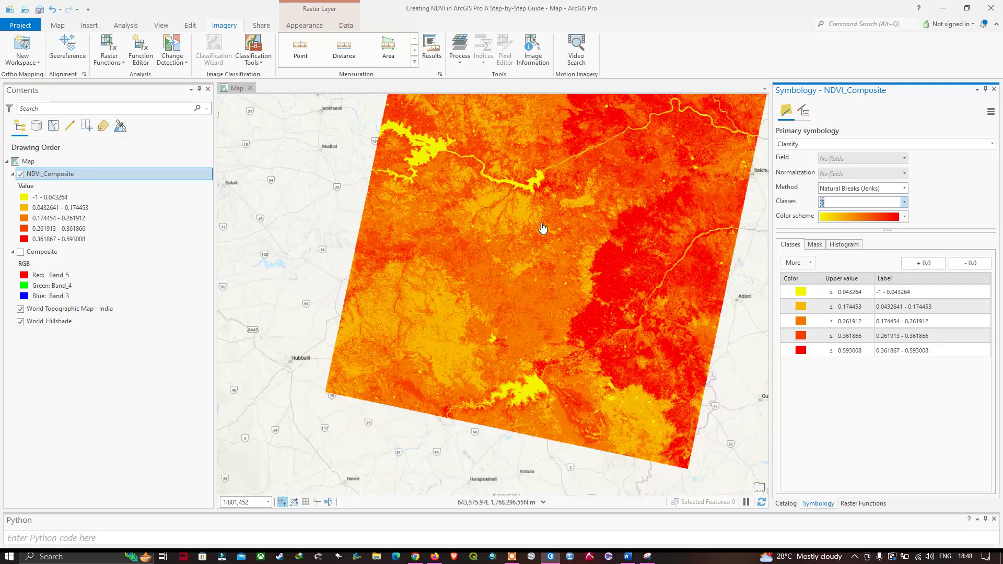
{"action": "scroll", "coordinate": [606, 204], "scroll_direction": "down", "scroll_amount": 2}
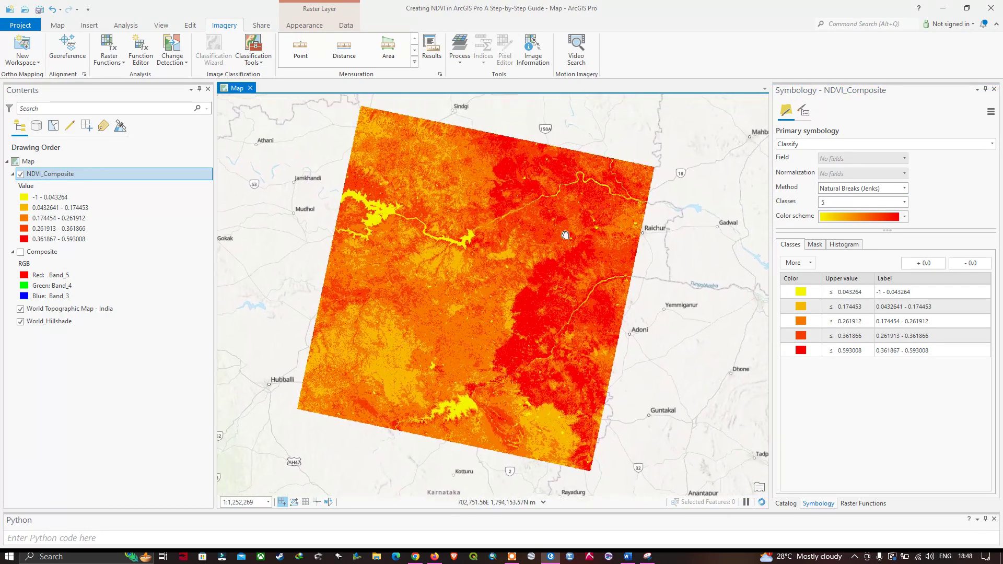
{"action": "left_click_drag", "start_coordinate": [566, 235], "coordinate": [552, 238]}
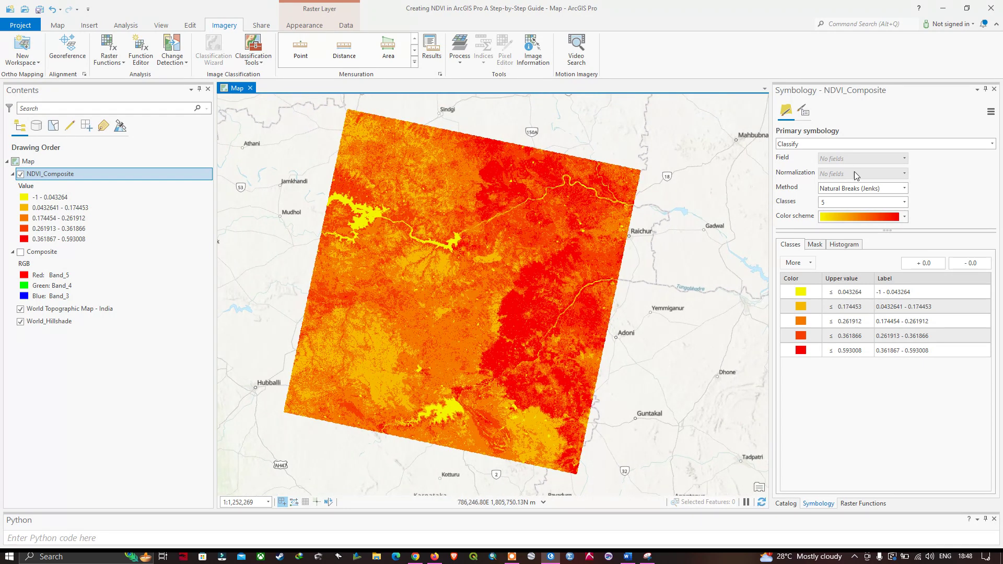
{"action": "left_click", "coordinate": [993, 90]}
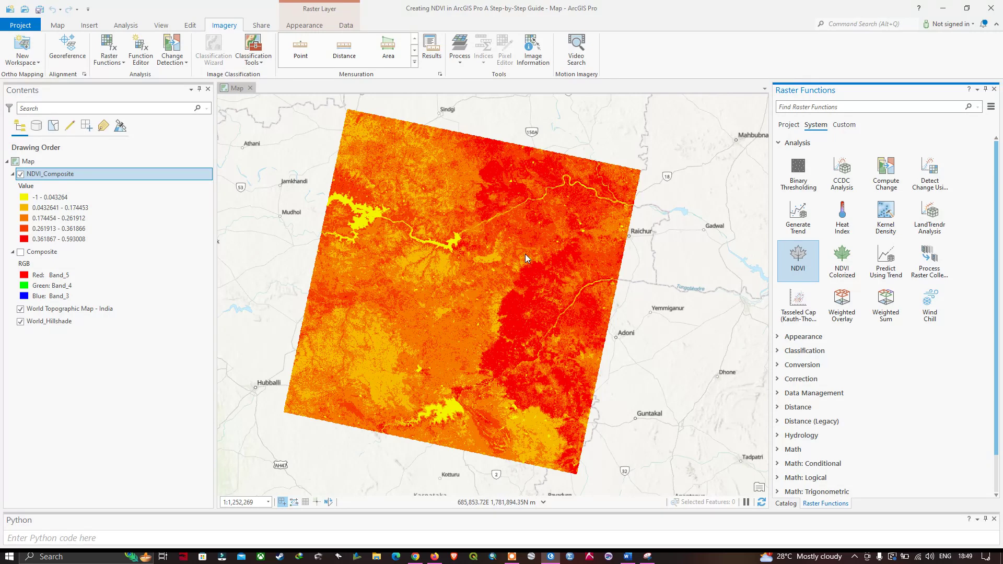
{"action": "scroll", "coordinate": [527, 257], "scroll_direction": "down", "scroll_amount": 2}
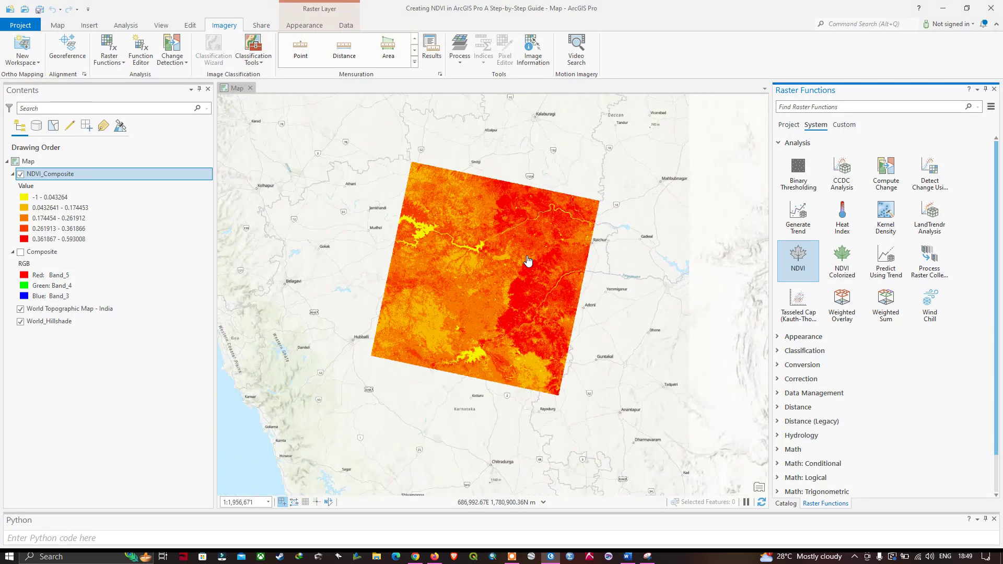